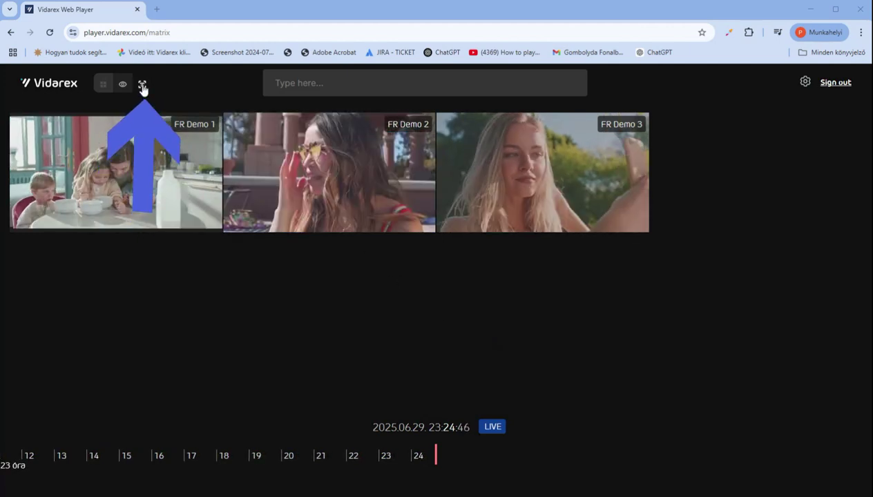
# - Run a Person > Face event search using the uploaded FR demo test8 photo
pyautogui.click(142, 85)
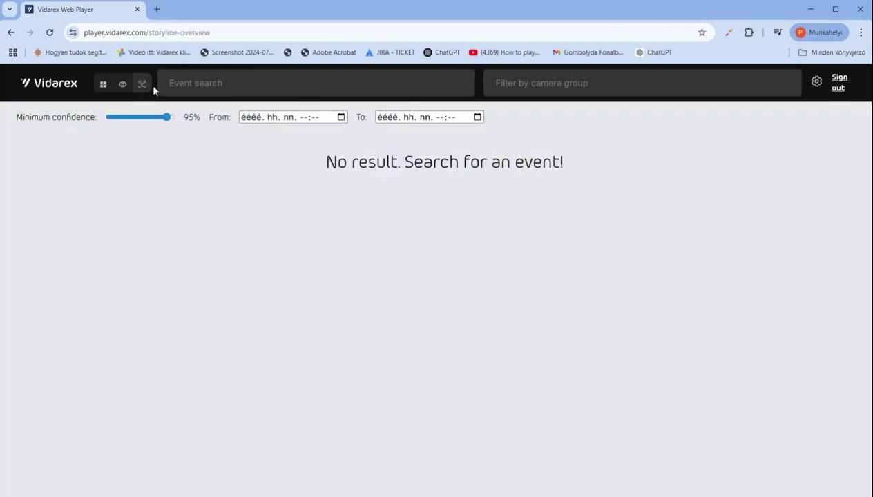
pyautogui.click(180, 84)
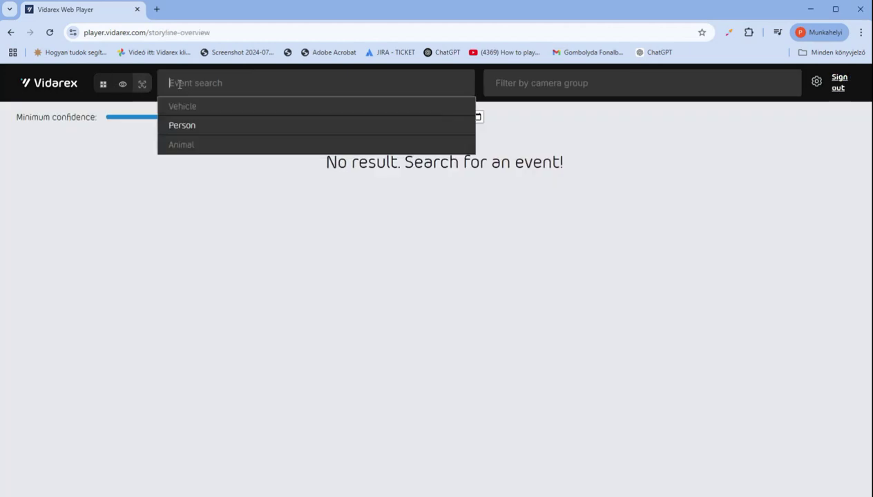
pyautogui.click(178, 124)
pyautogui.click(176, 107)
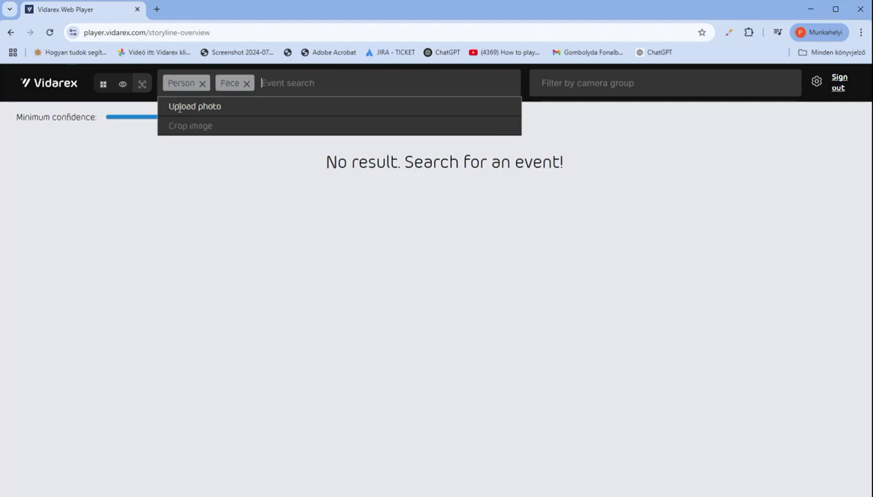
pyautogui.click(183, 106)
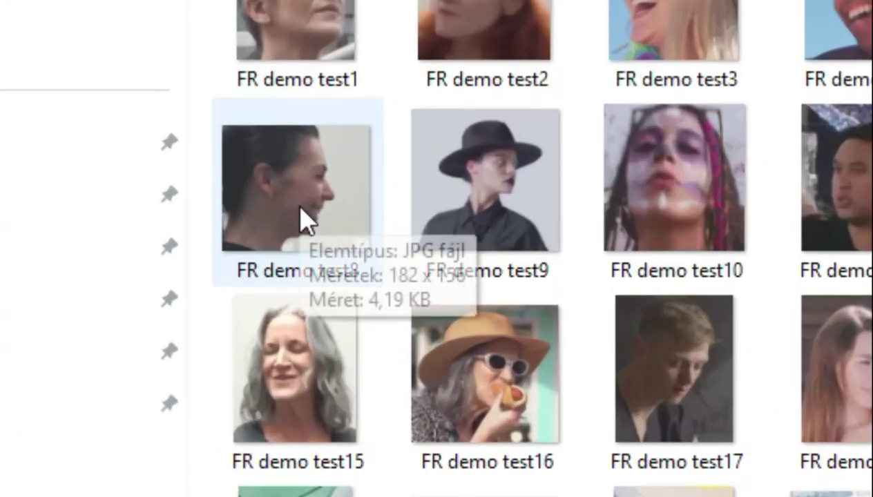
pyautogui.click(231, 165)
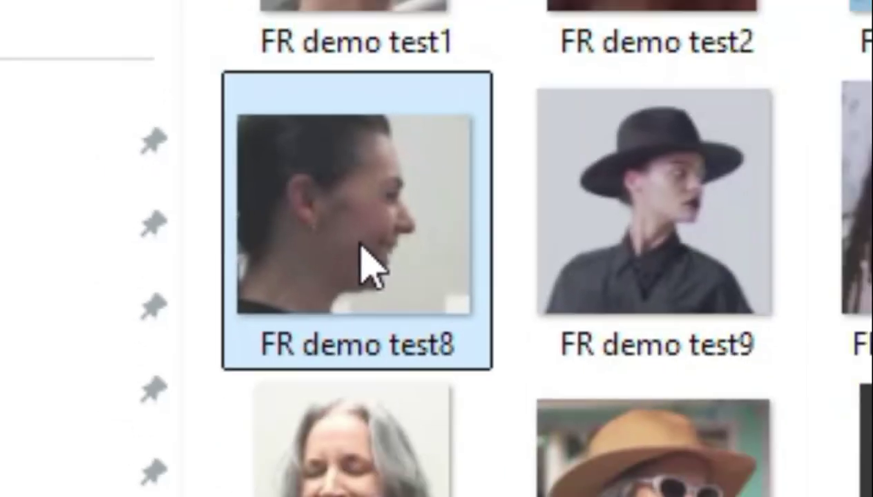
pyautogui.doubleClick(449, 302)
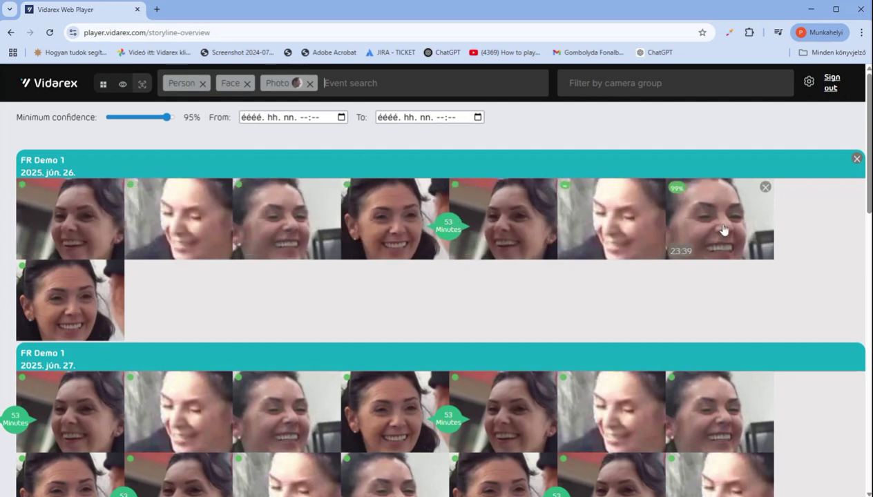
# - Browse the FR Demo 1 matches and lower the minimum confidence slider to 91%
pyautogui.scroll(-1, 610, 405)
pyautogui.scroll(-10, 611, 404)
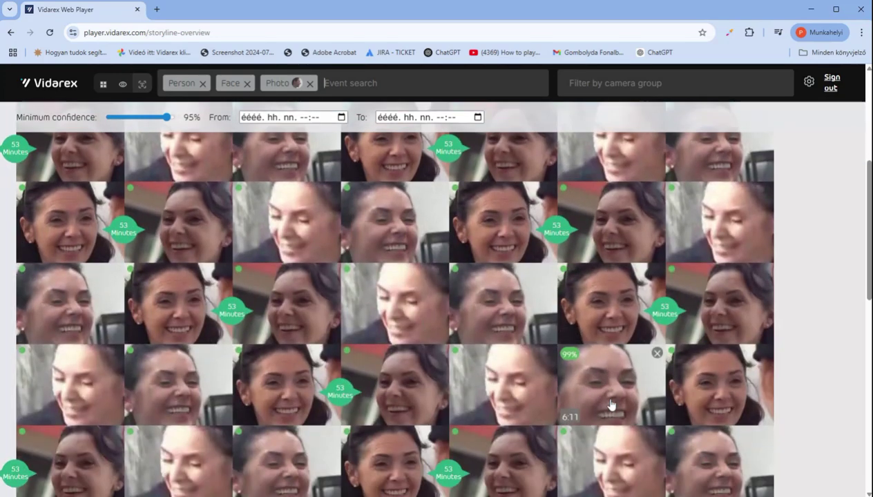
pyautogui.scroll(15, 610, 400)
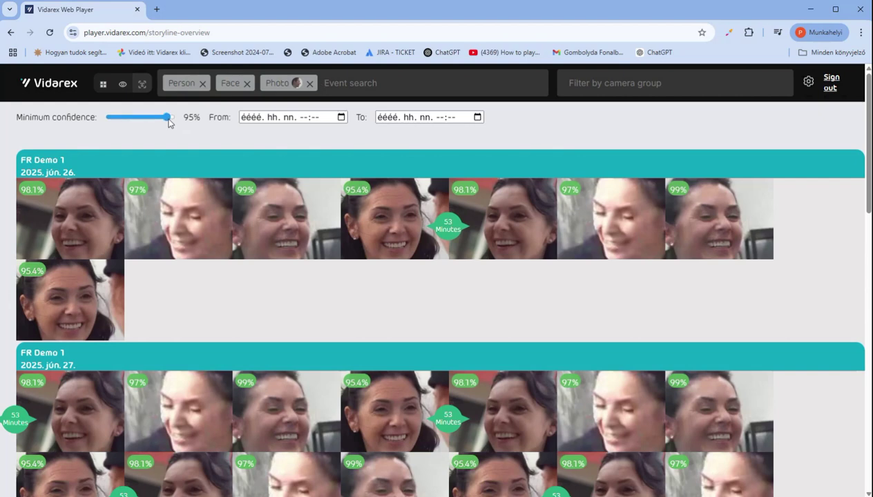
pyautogui.moveTo(168, 121)
pyautogui.mouseDown()
pyautogui.moveTo(154, 120)
pyautogui.moveTo(174, 122)
pyautogui.moveTo(163, 122)
pyautogui.mouseUp()
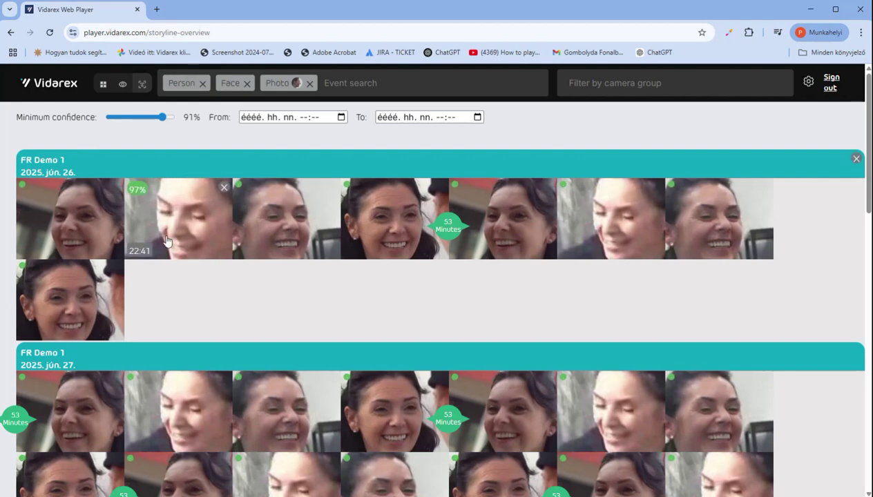
pyautogui.scroll(-4, 166, 236)
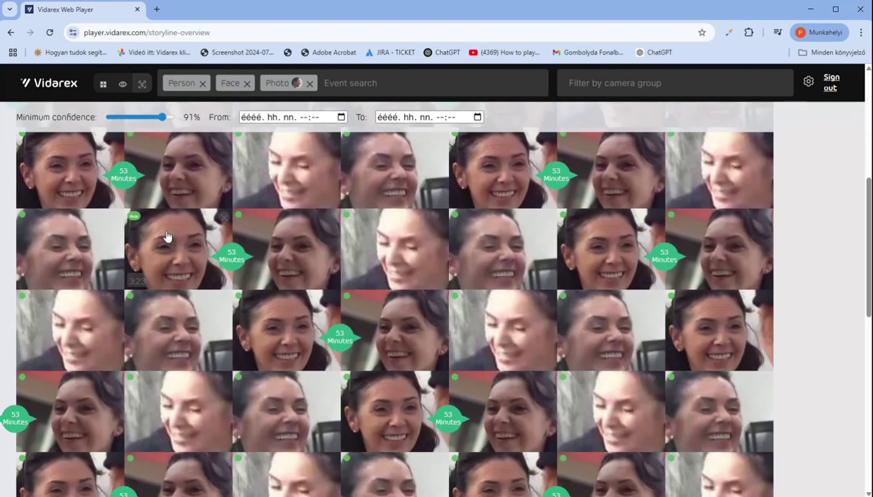
pyautogui.scroll(5, 166, 236)
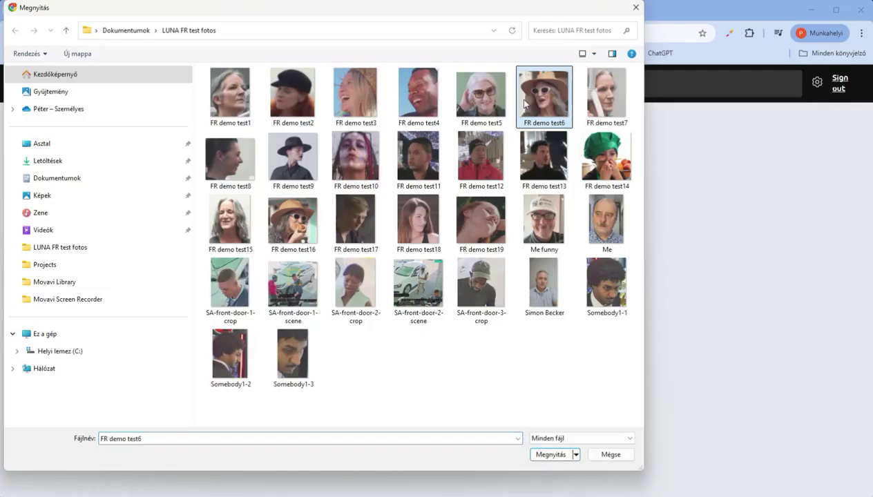
# - Search with the FR demo test6 photo and open the matched clip from 2025.06.26 23:38
pyautogui.doubleClick(536, 102)
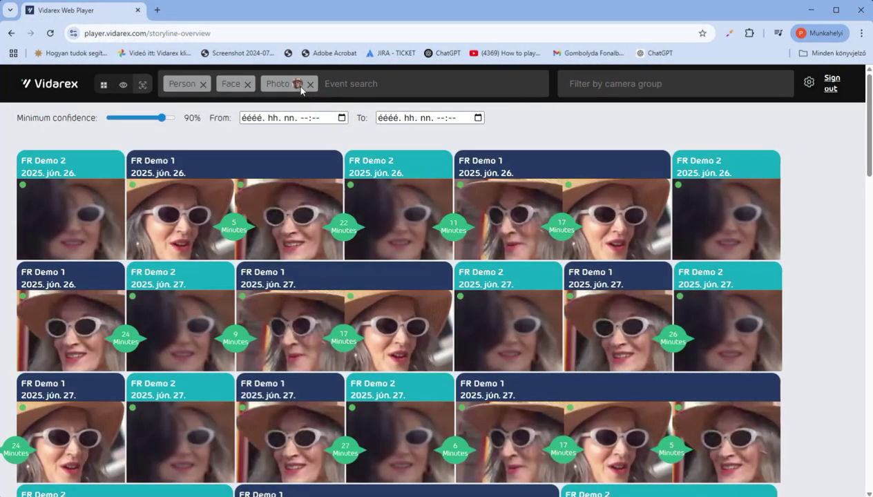
pyautogui.moveTo(298, 85)
pyautogui.moveTo(314, 238)
pyautogui.moveTo(363, 214)
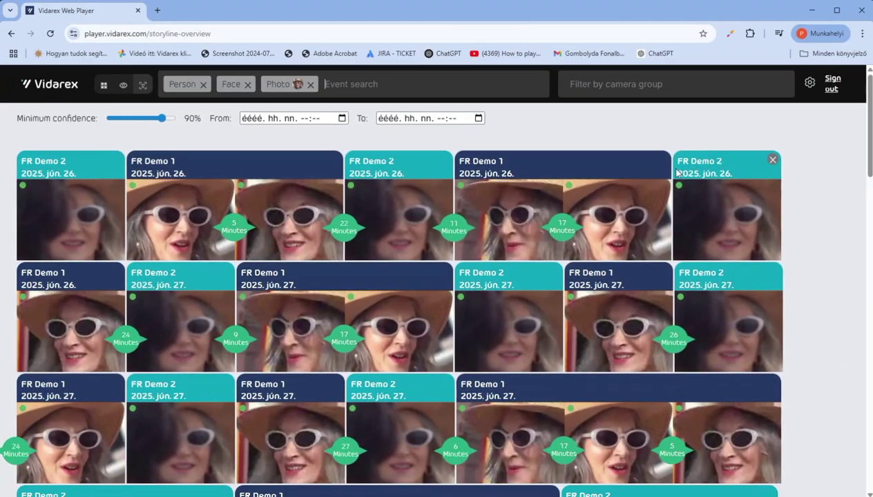
pyautogui.moveTo(658, 217)
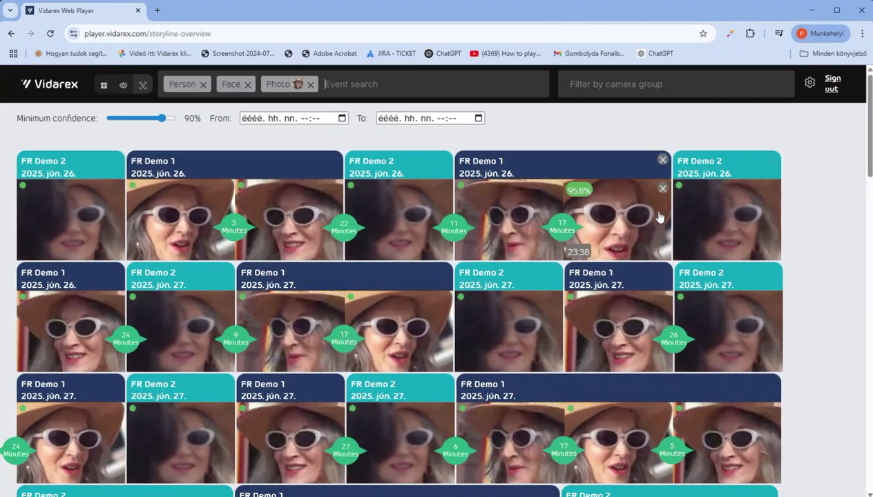
pyautogui.moveTo(775, 233)
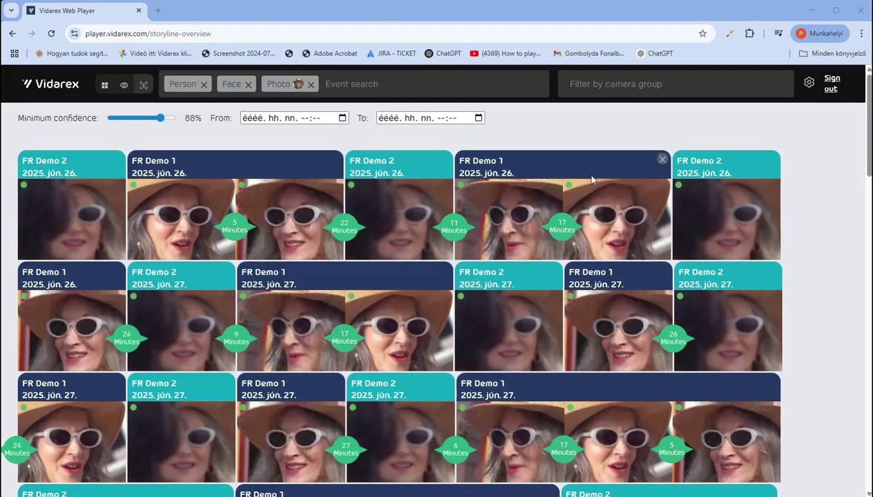
pyautogui.click(592, 220)
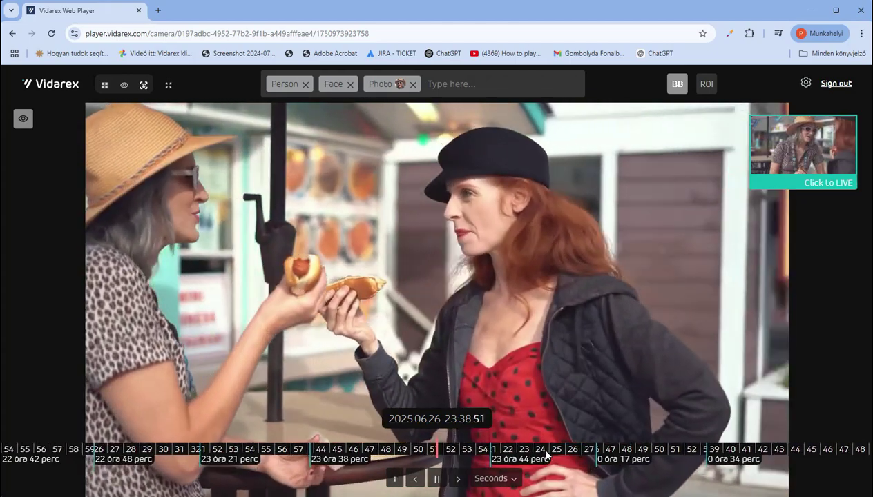
# - Scrub back along the recording timeline, then jump ahead two recorded segments
pyautogui.moveTo(548, 454); pyautogui.dragTo(637, 454)
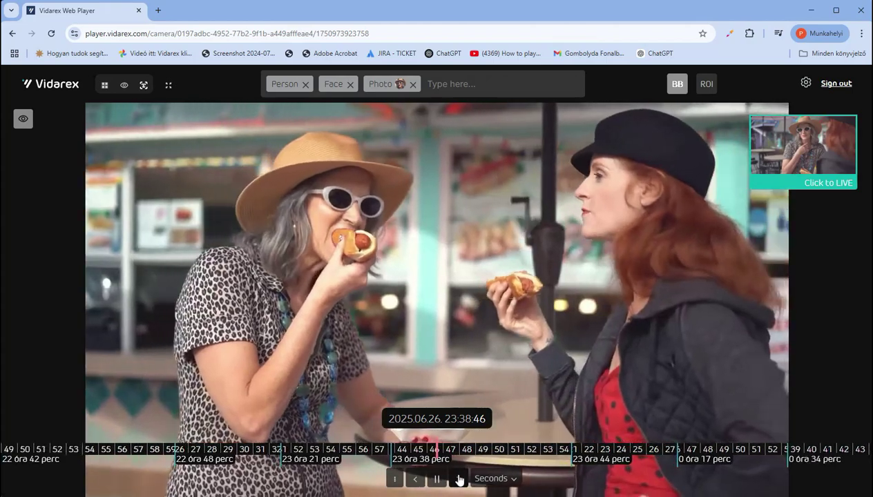
pyautogui.click(458, 478)
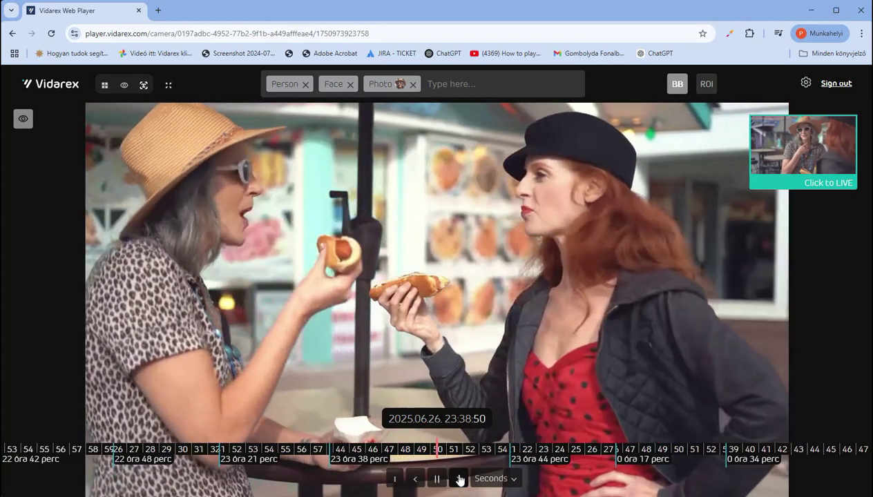
pyautogui.click(459, 478)
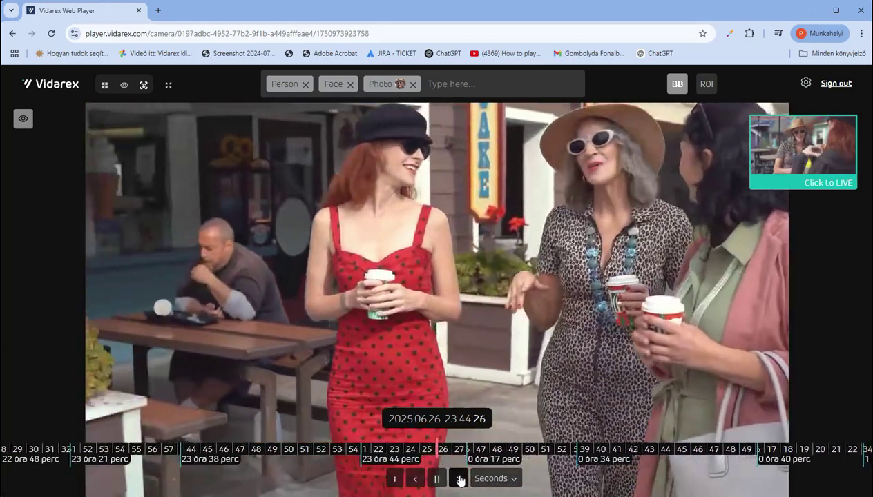
pyautogui.click(459, 477)
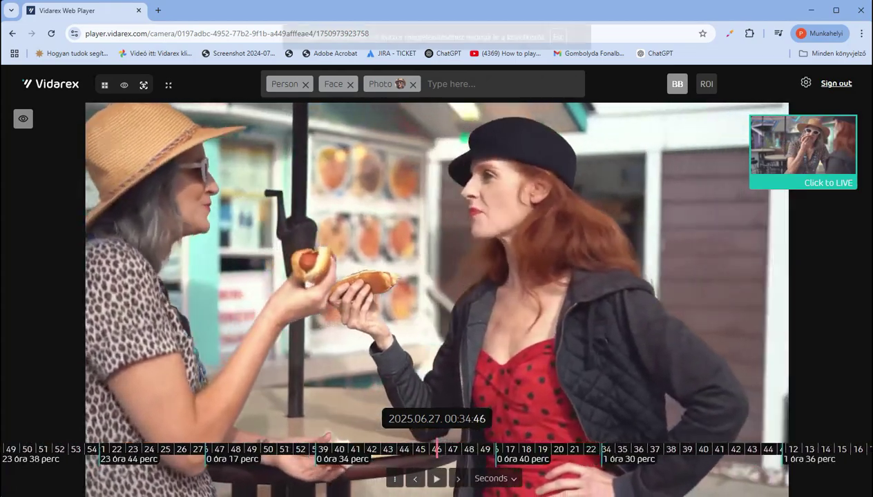
# - Scrub to 00:34:44 and the 00:40 segment, then step forward and back through segments
pyautogui.moveTo(459, 452); pyautogui.dragTo(492, 453)
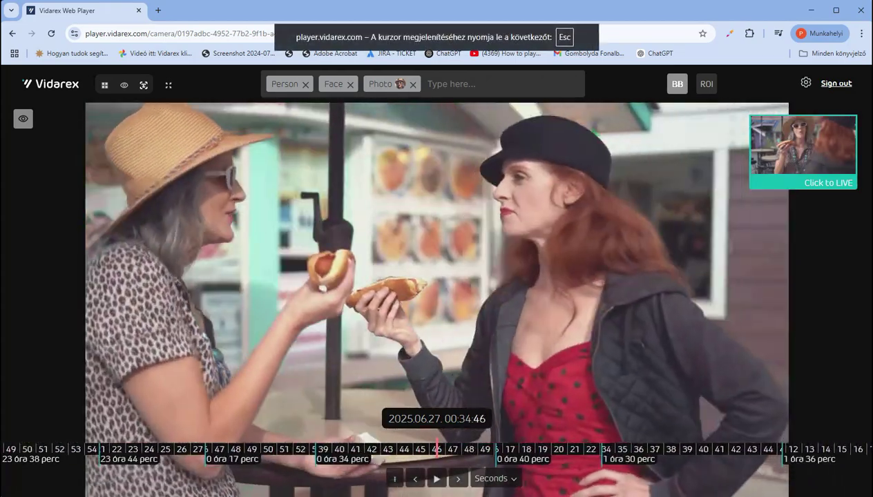
pyautogui.moveTo(501, 452); pyautogui.dragTo(429, 452)
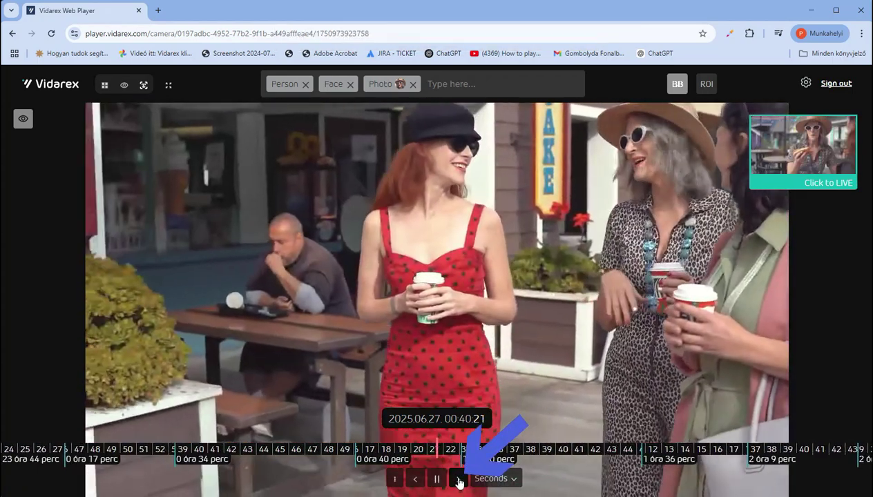
pyautogui.click(458, 480)
pyautogui.click(459, 480)
pyautogui.click(458, 480)
pyautogui.click(458, 480)
pyautogui.click(459, 480)
pyautogui.click(458, 479)
pyautogui.click(429, 480)
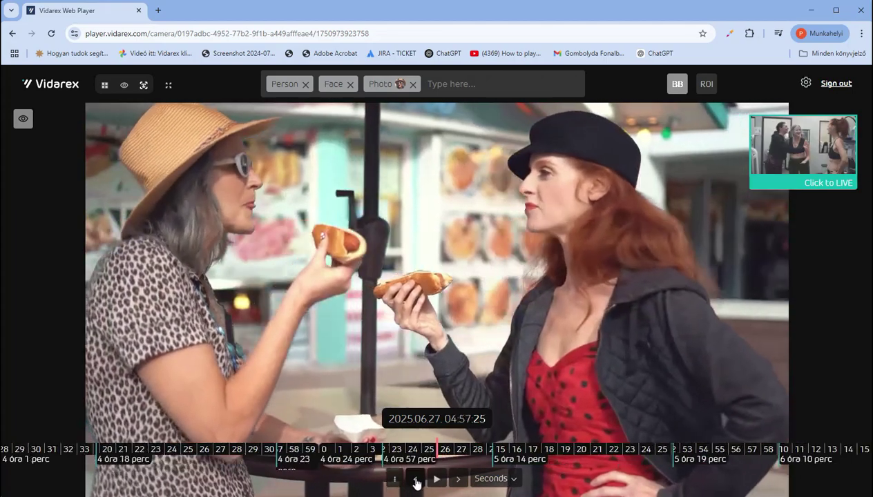
pyautogui.click(415, 480)
pyautogui.click(415, 480)
pyautogui.click(415, 480)
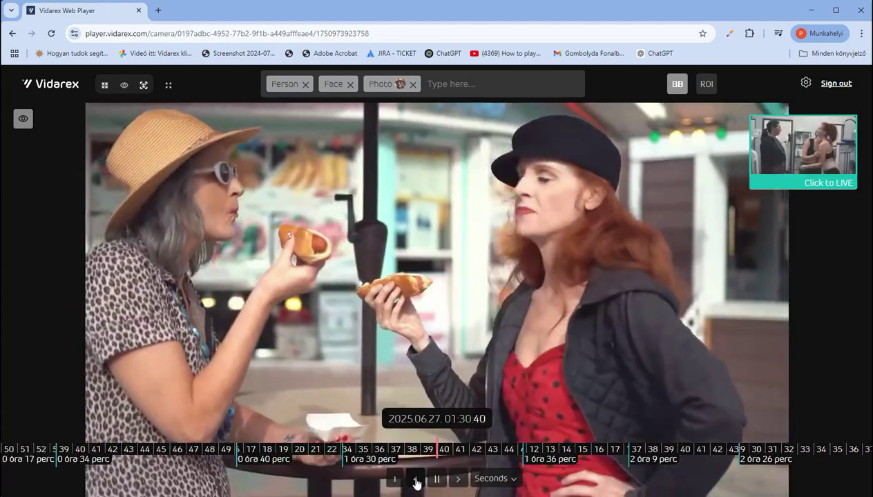
pyautogui.click(416, 481)
# - Play the other camera's recording from 2025.06.28 20:47
pyautogui.scroll(7, 358, 306)
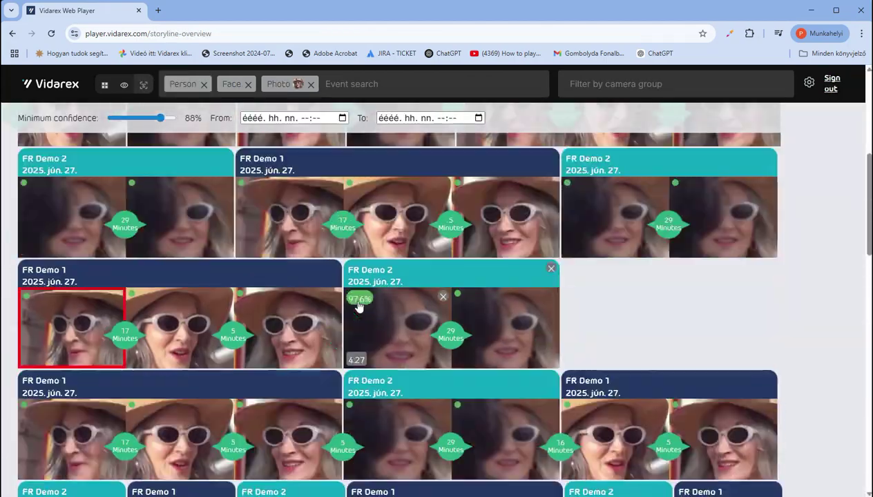
pyautogui.scroll(1, 357, 306)
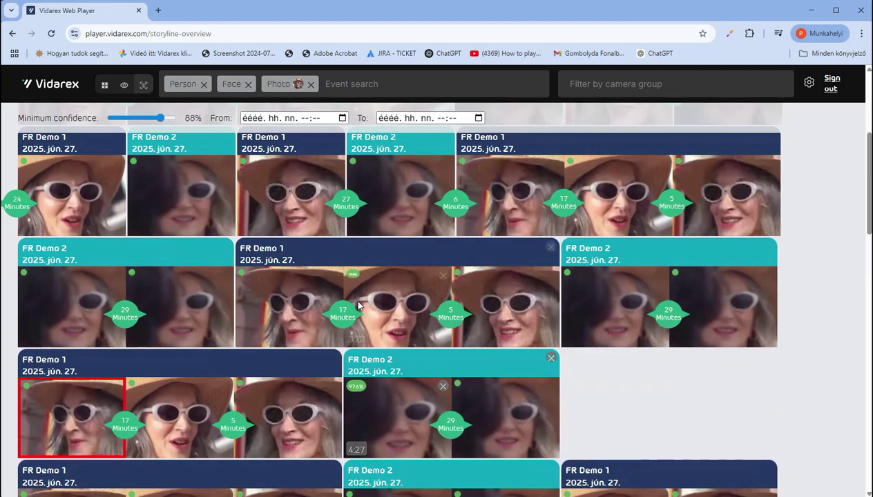
pyautogui.scroll(-2, 358, 306)
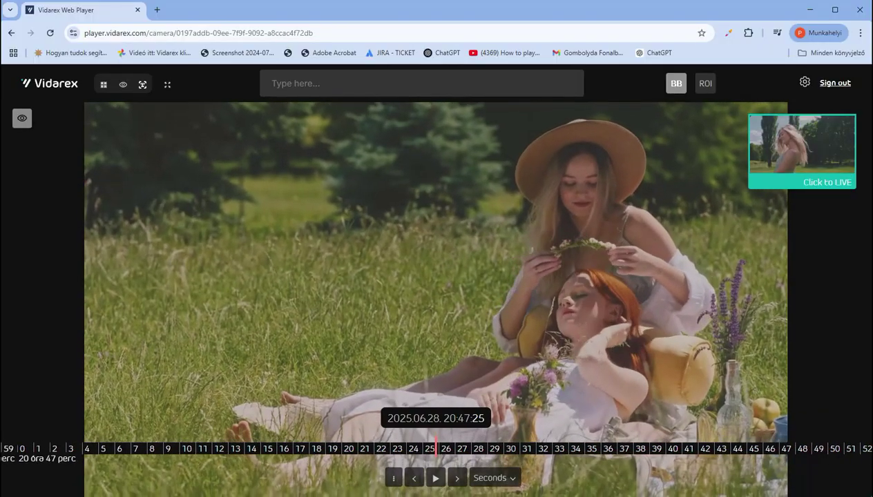
pyautogui.click(435, 477)
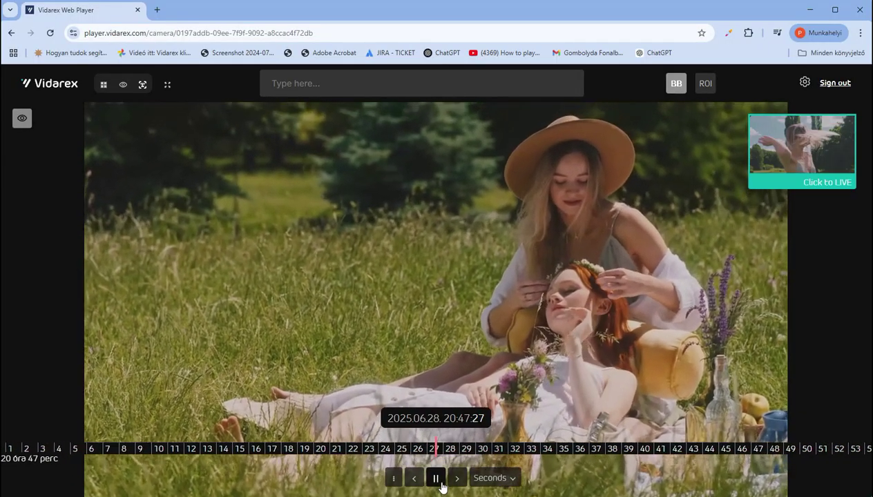
# - Pause the recording and start a Person > Face search by cropping the video image
pyautogui.click(435, 478)
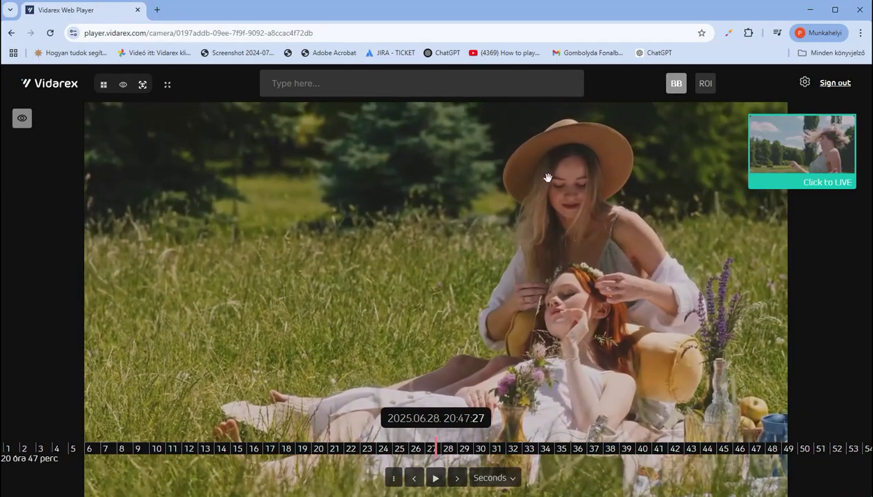
pyautogui.click(311, 85)
pyautogui.click(289, 124)
pyautogui.click(289, 106)
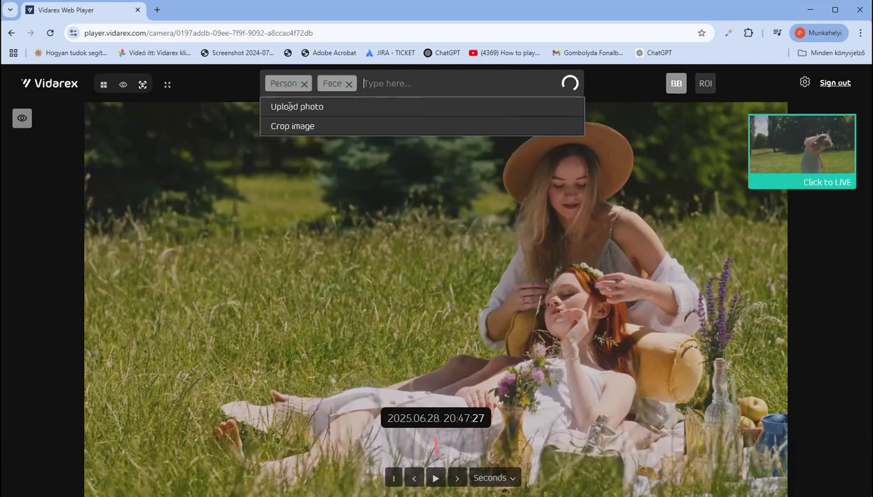
pyautogui.click(292, 126)
# - Capture the red-haired woman's framed face as the search photo and move playback to 2025.06.27 18:47:44
pyautogui.moveTo(454, 322); pyautogui.dragTo(589, 337)
pyautogui.moveTo(500, 365); pyautogui.dragTo(544, 353)
pyautogui.moveTo(612, 347); pyautogui.dragTo(594, 350)
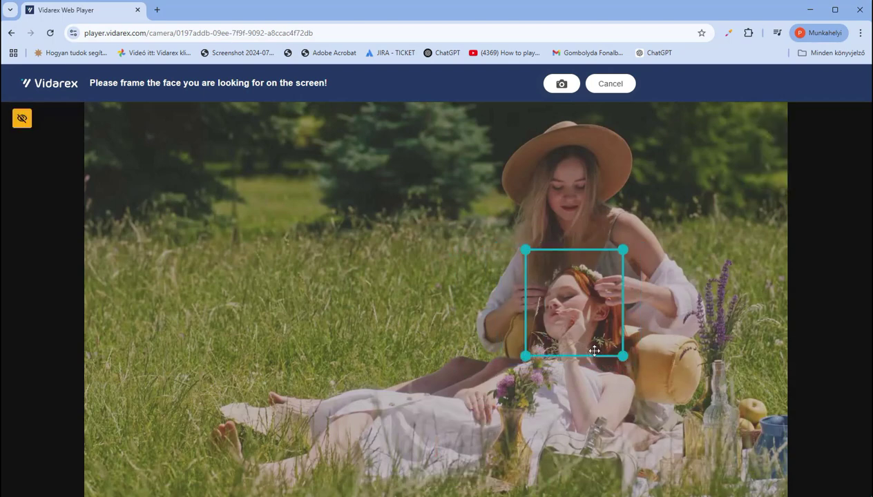
pyautogui.click(572, 88)
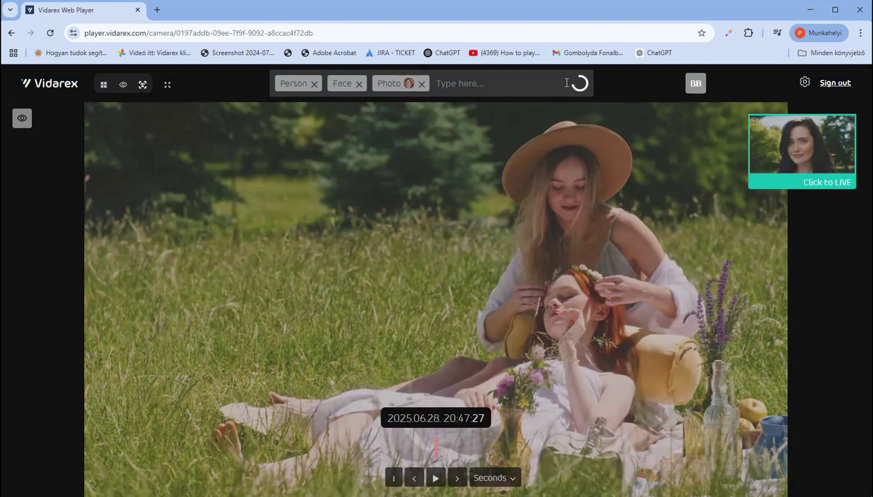
pyautogui.moveTo(367, 453); pyautogui.dragTo(450, 454)
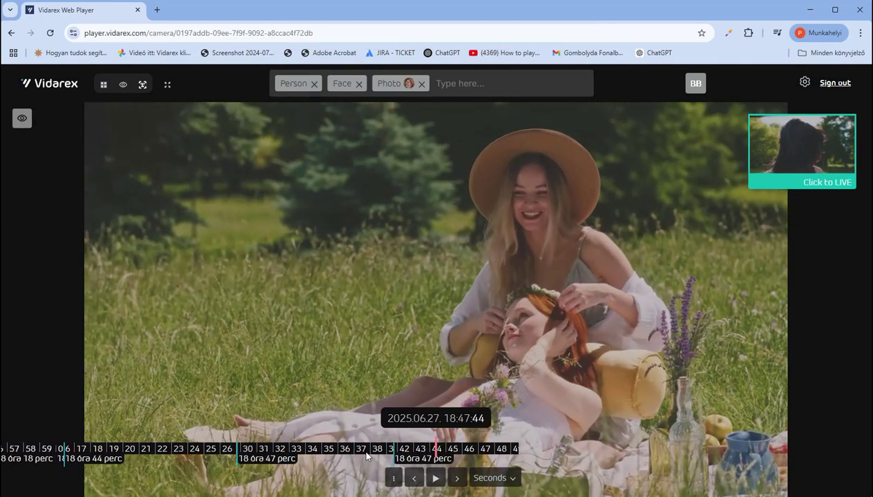
# - Open the face-match overview and play one of the matching clips
pyautogui.click(143, 85)
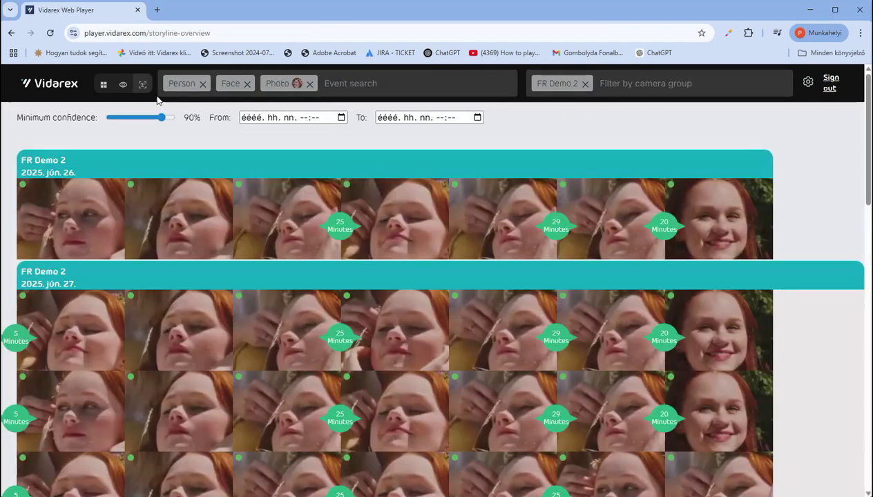
pyautogui.scroll(-14, 365, 351)
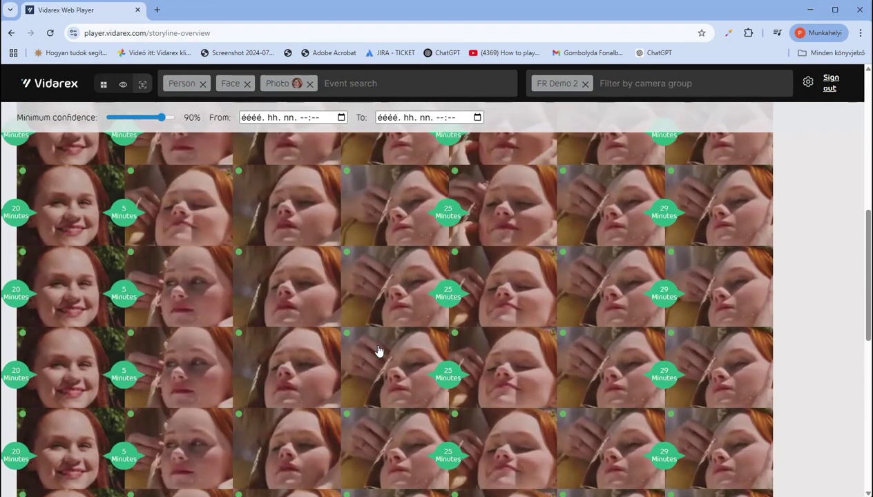
pyautogui.click(73, 289)
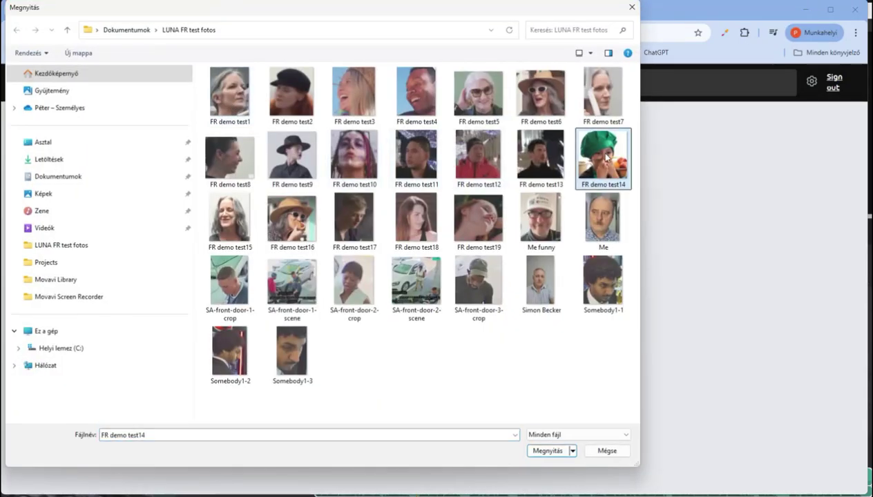
# - Search with the FR demo test14 photo and play the boy's matched clip
pyautogui.doubleClick(607, 157)
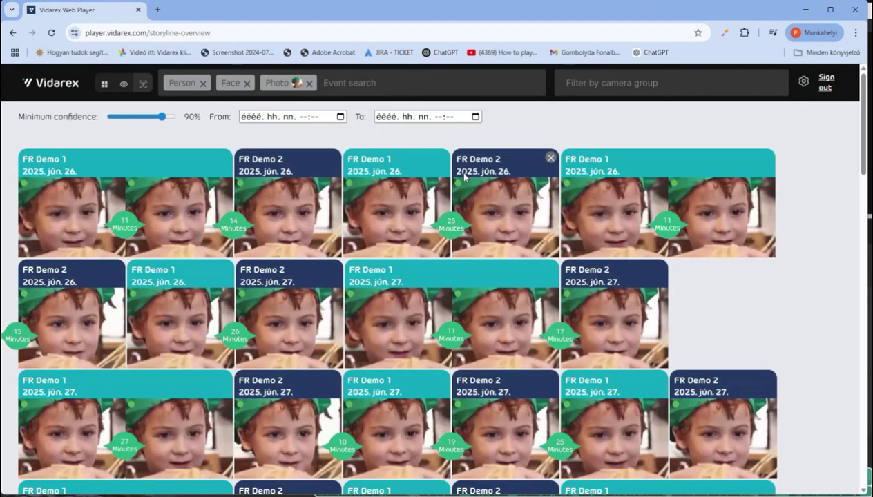
pyautogui.moveTo(298, 85)
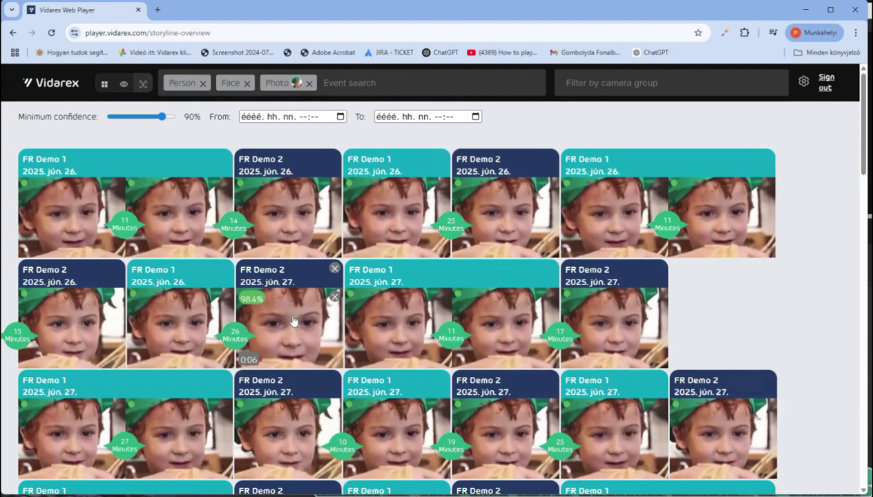
pyautogui.click(293, 321)
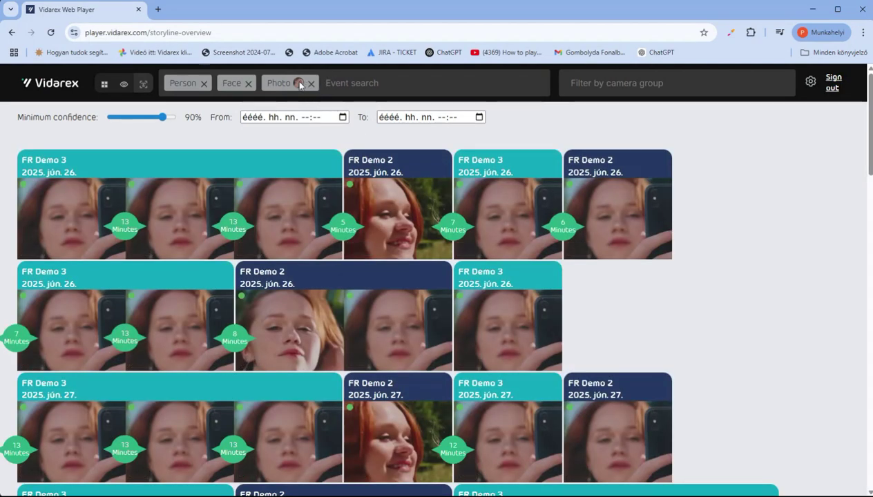
# - Choose FR demo test13 as the next face-search photo
pyautogui.moveTo(302, 82)
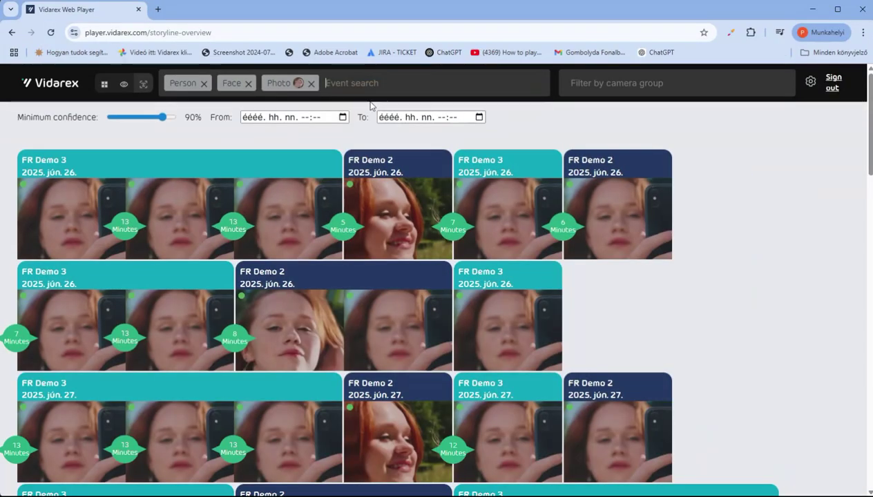
pyautogui.scroll(-10, 869, 135)
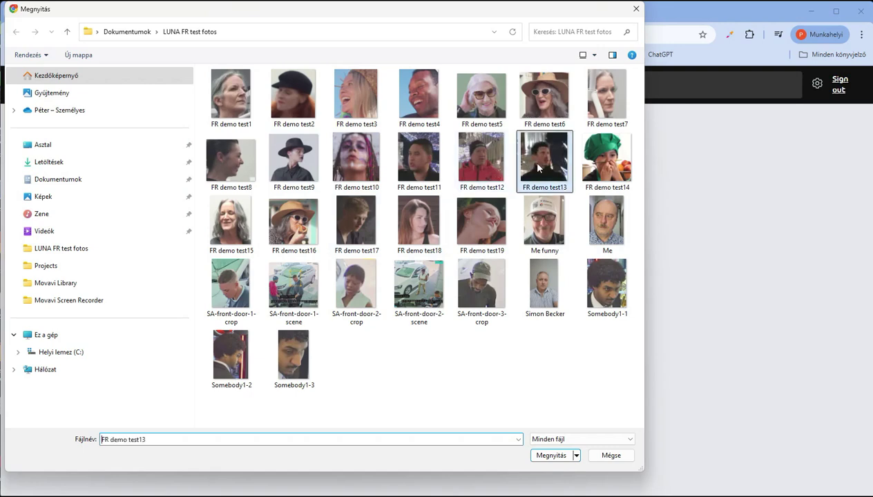
pyautogui.click(550, 456)
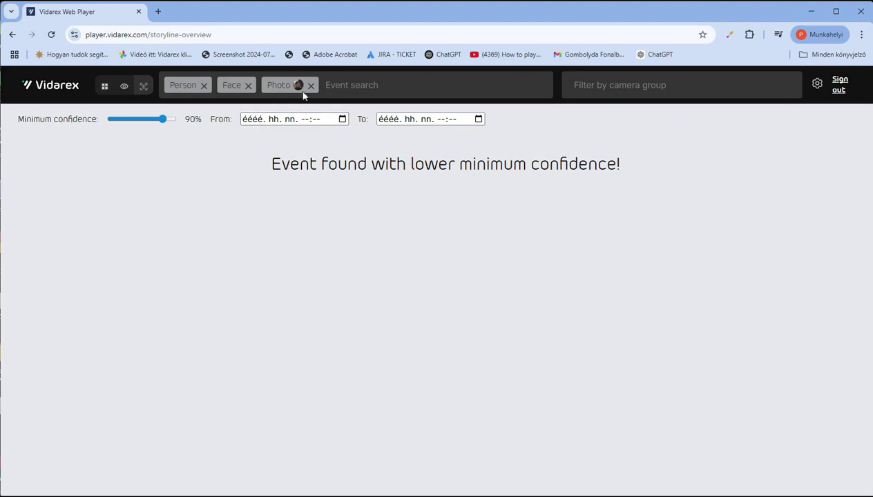
# - Play the man's 44.8% match from FR Demo 1 at 2025.06.27 02:38:44
pyautogui.moveTo(299, 86)
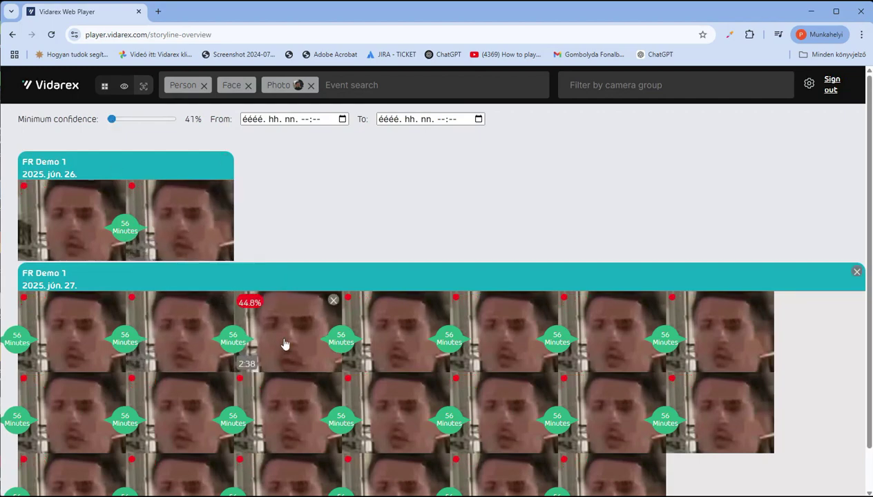
pyautogui.click(292, 341)
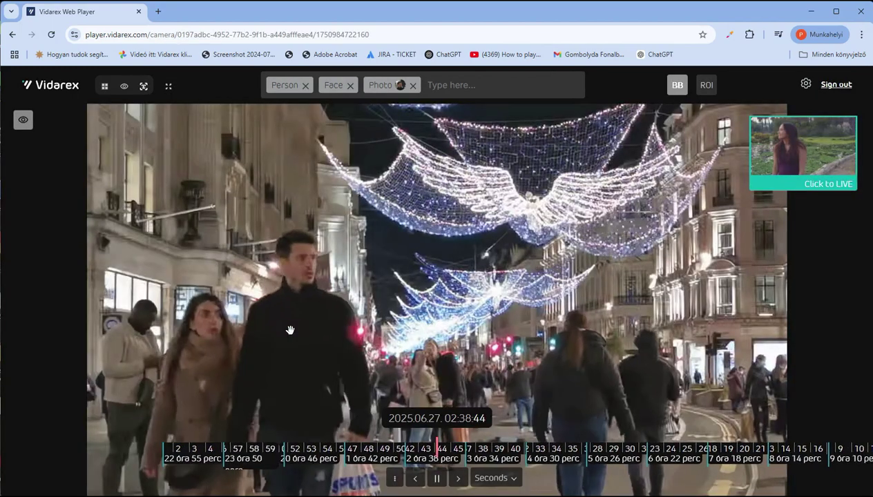
# - Pause the street clip at 02:38:45 and zoom in on the man's face
pyautogui.click(436, 478)
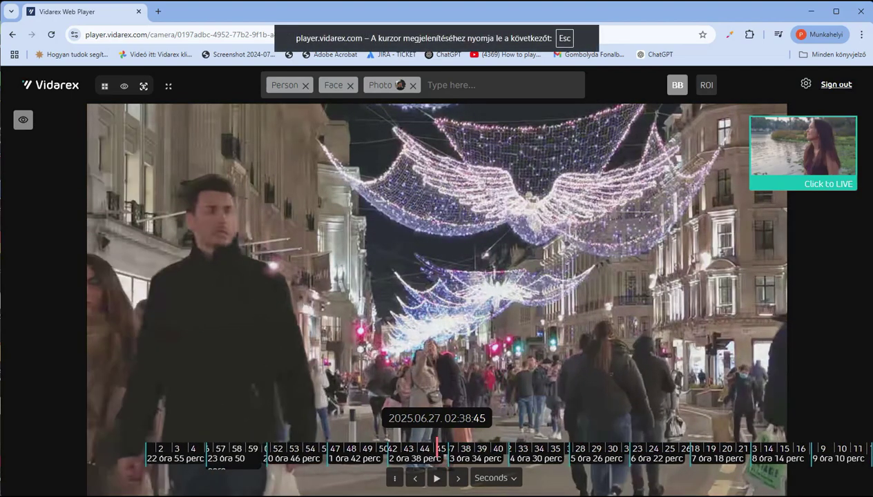
pyautogui.scroll(5, 207, 209)
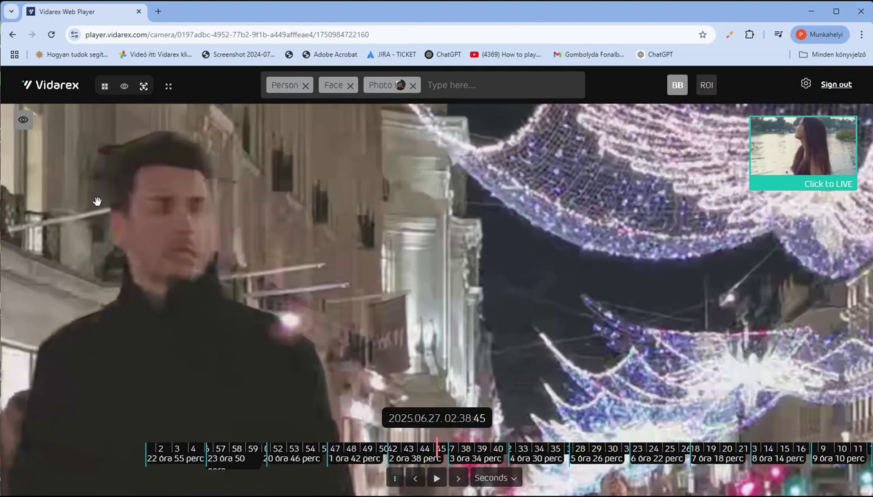
pyautogui.scroll(3, 121, 206)
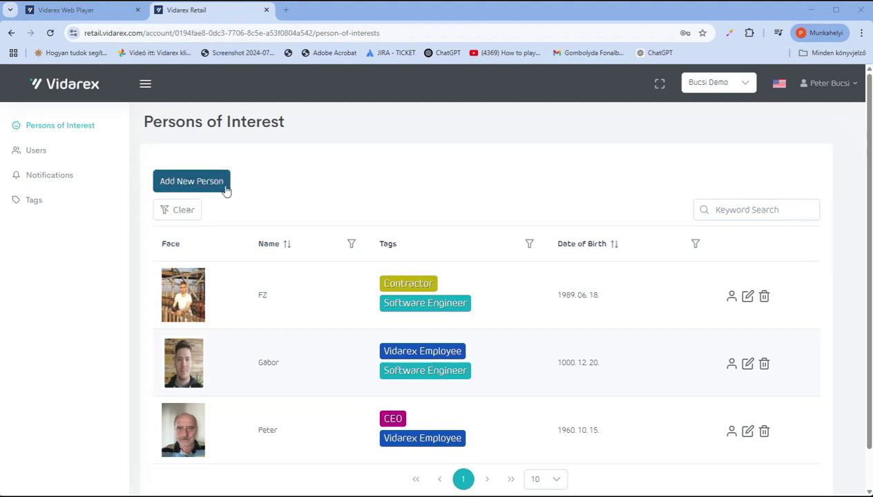
# - Add a person of interest with the FR demo test12 face photo, tagged Wanted Person
pyautogui.click(216, 188)
pyautogui.click(254, 246)
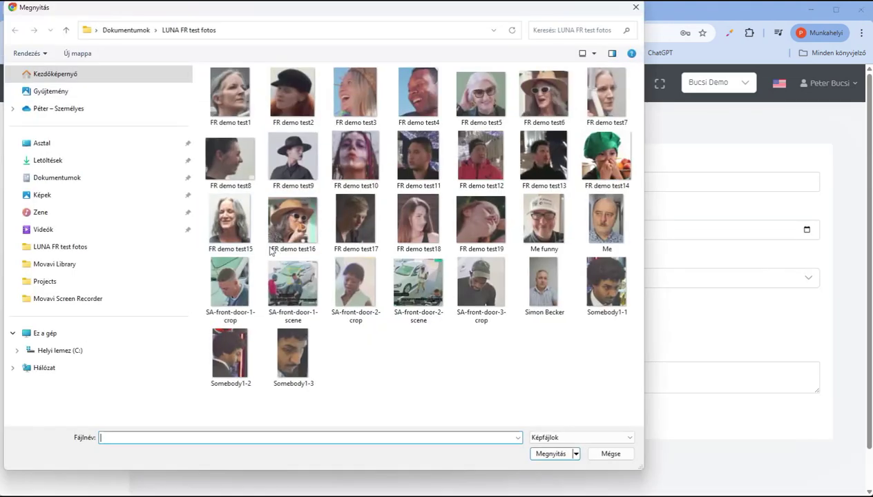
pyautogui.click(477, 154)
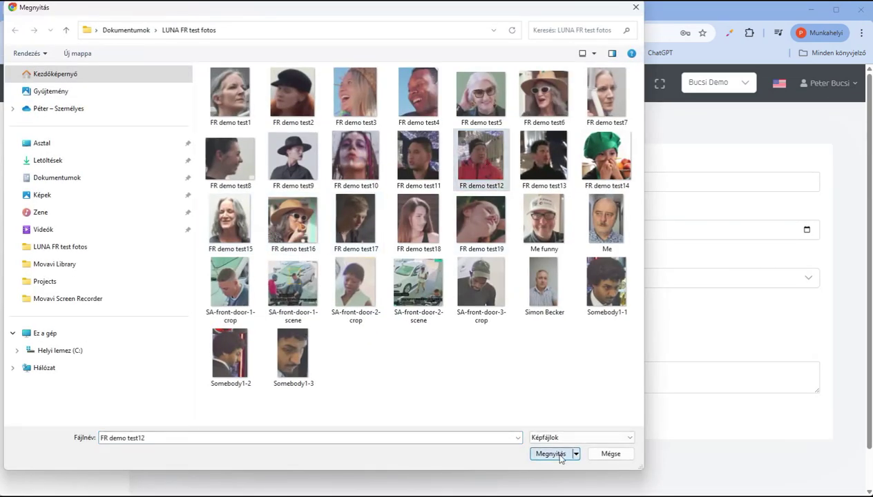
pyautogui.click(551, 453)
pyautogui.click(408, 283)
pyautogui.scroll(-2, 397, 386)
pyautogui.click(394, 428)
pyautogui.click(183, 415)
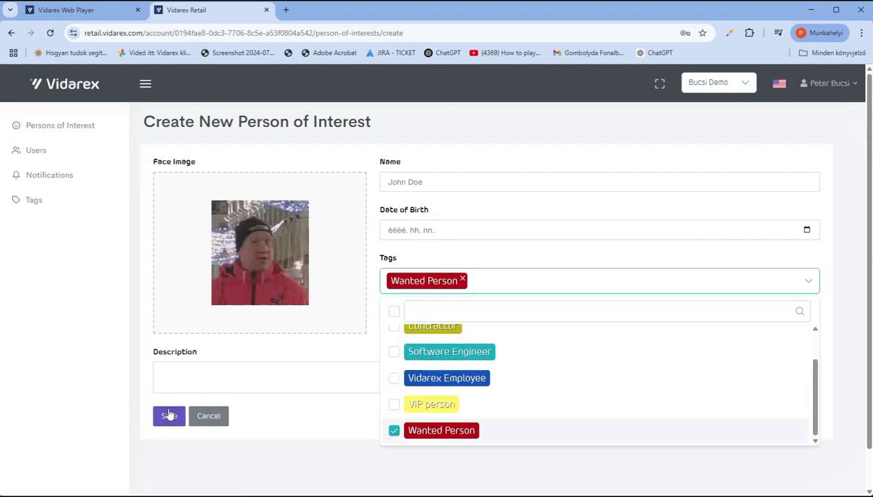
# - Start another person of interest, entering their name and tagging them Wanted Person
pyautogui.scroll(-2, 400, 348)
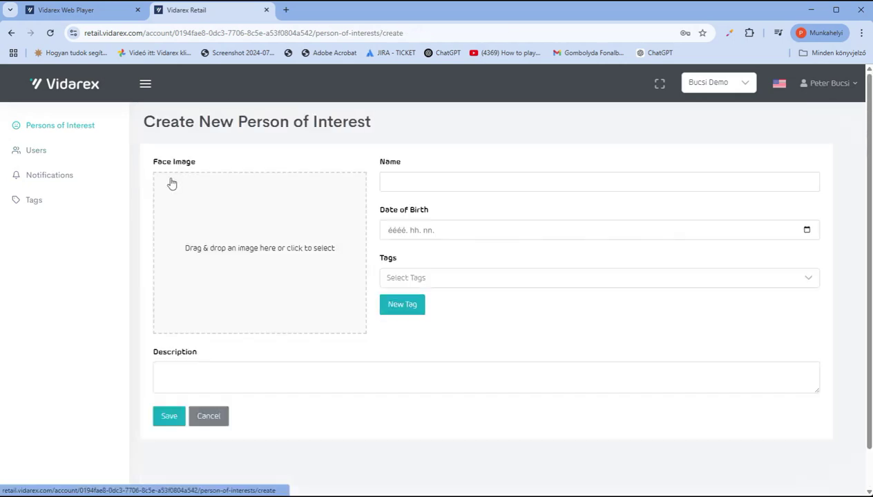
pyautogui.click(169, 181)
pyautogui.click(547, 437)
pyautogui.write('Richard Roe')
pyautogui.click(402, 277)
pyautogui.scroll(-2, 402, 359)
pyautogui.click(394, 428)
# - Create and save a new tag named Any New Tag
pyautogui.click(41, 201)
pyautogui.click(175, 180)
pyautogui.click(188, 182)
pyautogui.write('An')
pyautogui.press('Down')
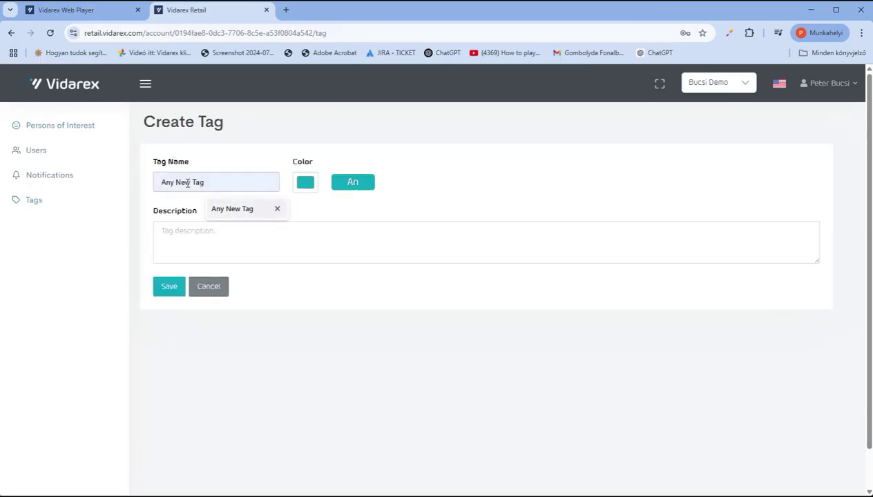
pyautogui.press('Return')
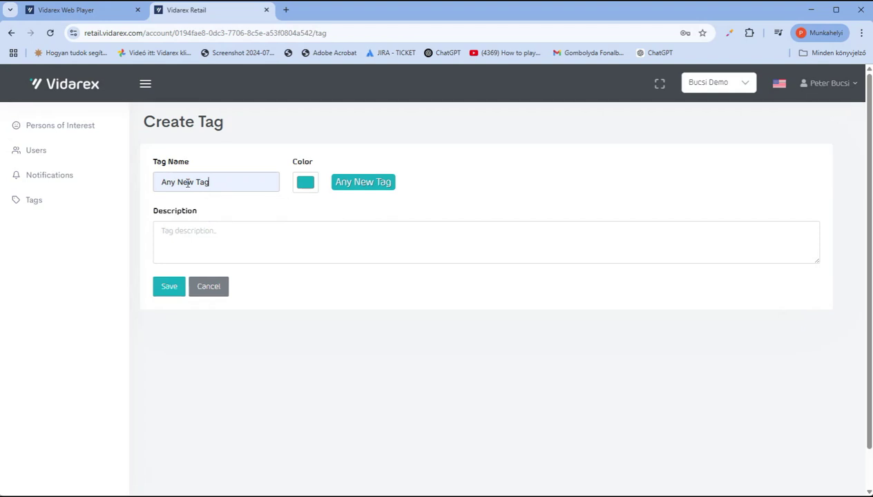
pyautogui.click(165, 287)
# - Create a new notification named 'Wanted Person Detected' with the Wanted Person tag
pyautogui.click(58, 176)
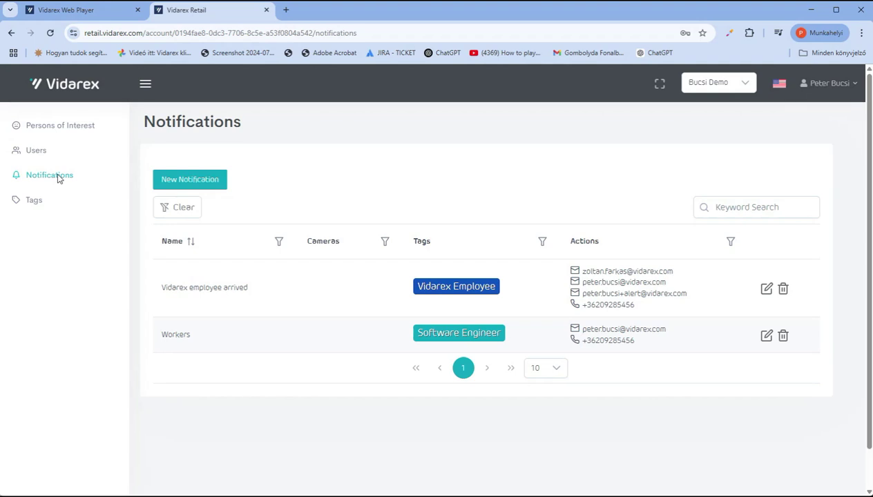
pyautogui.click(191, 181)
pyautogui.click(192, 182)
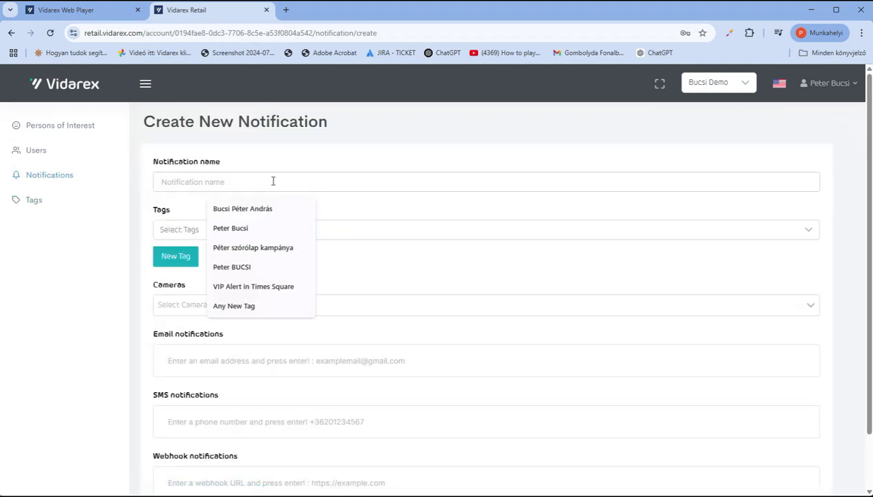
pyautogui.write('Wanted Person Detected')
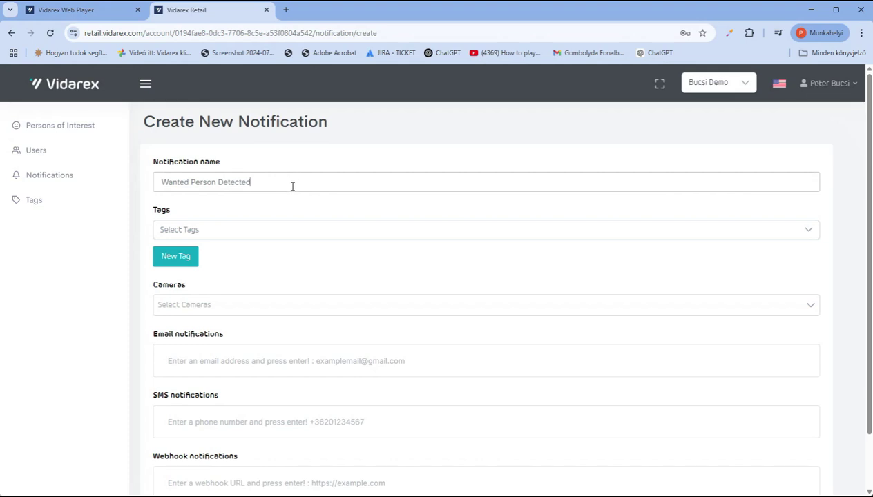
pyautogui.click(204, 230)
pyautogui.scroll(-2, 220, 308)
pyautogui.click(169, 379)
# - Add a phone number as an SMS recipient
pyautogui.scroll(-1, 294, 341)
pyautogui.click(218, 359)
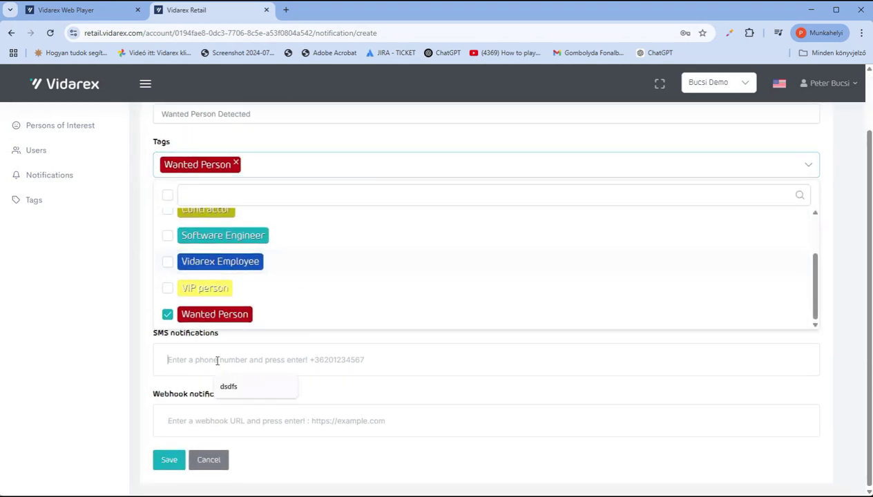
pyautogui.write('+36')
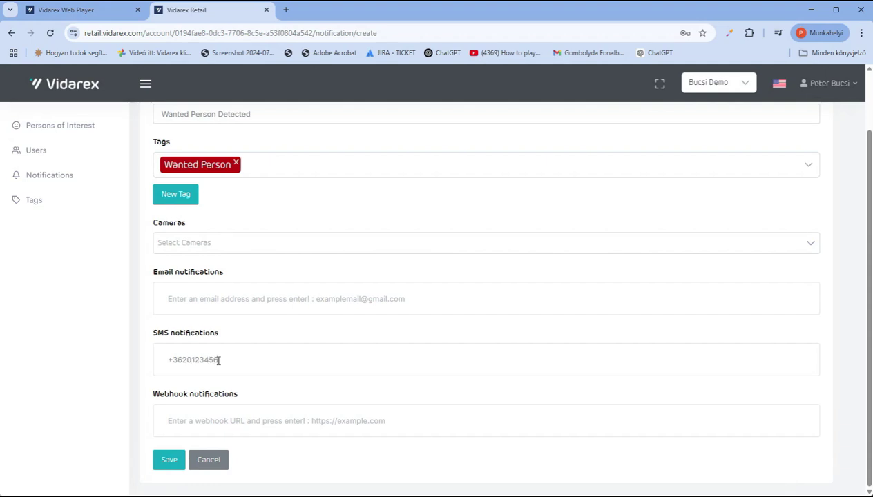
pyautogui.write('20123456')
pyautogui.press('Return')
pyautogui.click(195, 436)
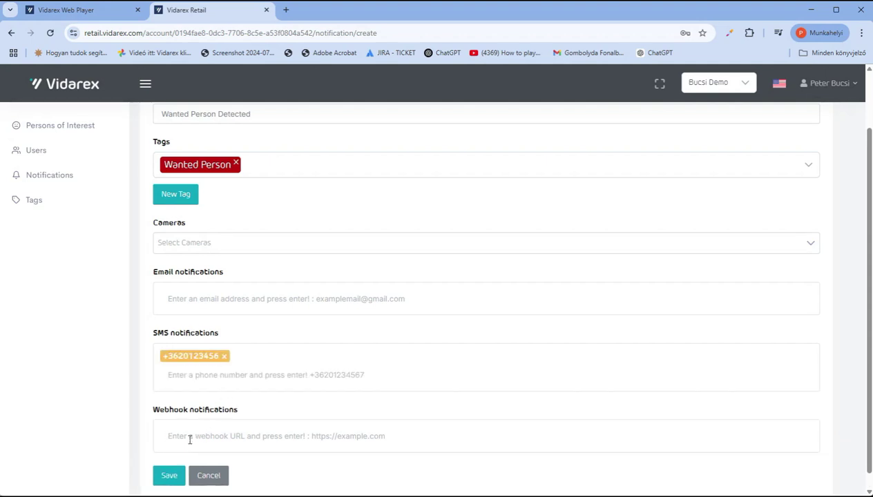
# - Add the suggested email address and a webhook URL as recipients
pyautogui.click(175, 299)
pyautogui.click(259, 326)
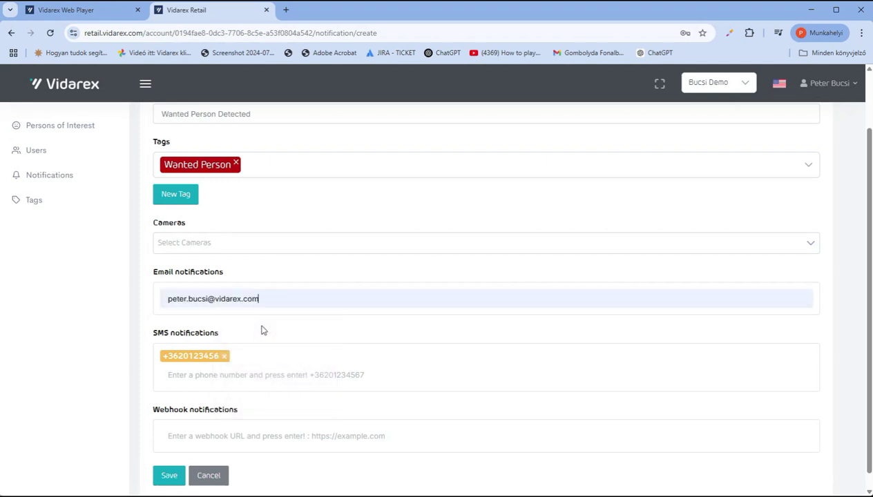
pyautogui.press('Return')
pyautogui.click(182, 436)
pyautogui.write('https://3rd-partyurl')
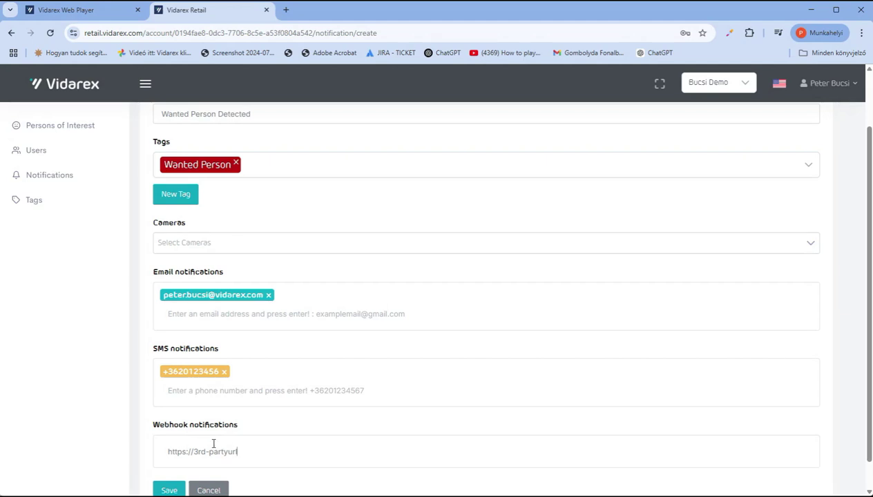
pyautogui.scroll(-1, 314, 439)
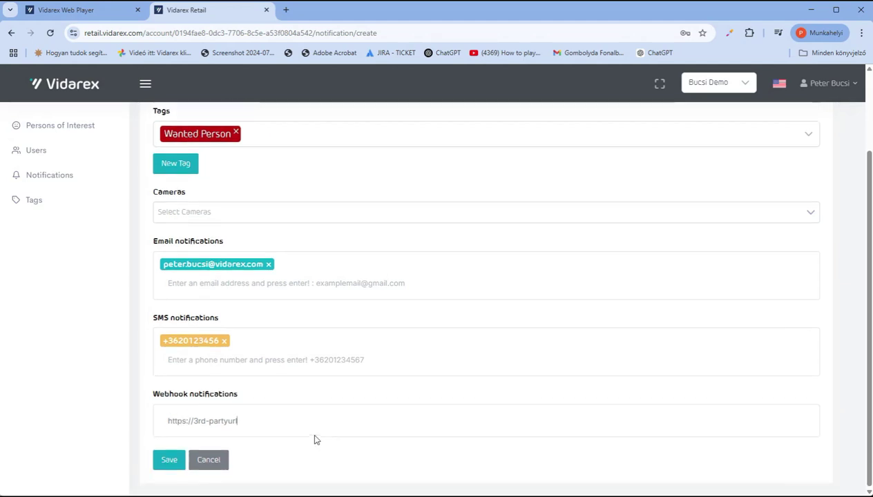
pyautogui.click(166, 464)
# - Apply the alert rule to All cameras and save it
pyautogui.click(168, 472)
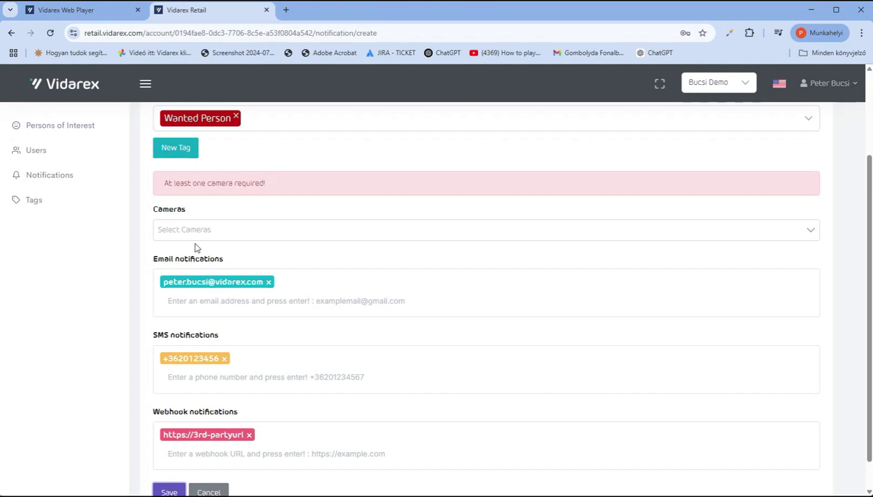
pyautogui.click(196, 232)
pyautogui.click(215, 295)
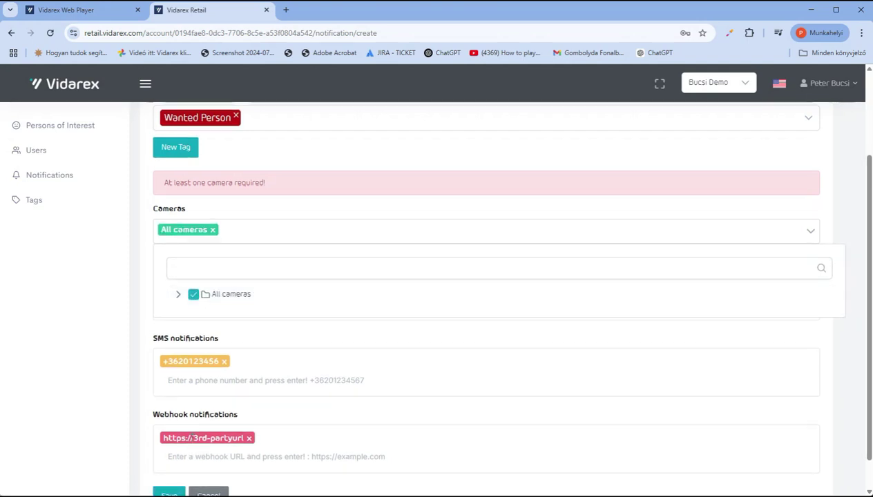
pyautogui.scroll(-1, 177, 455)
pyautogui.click(173, 461)
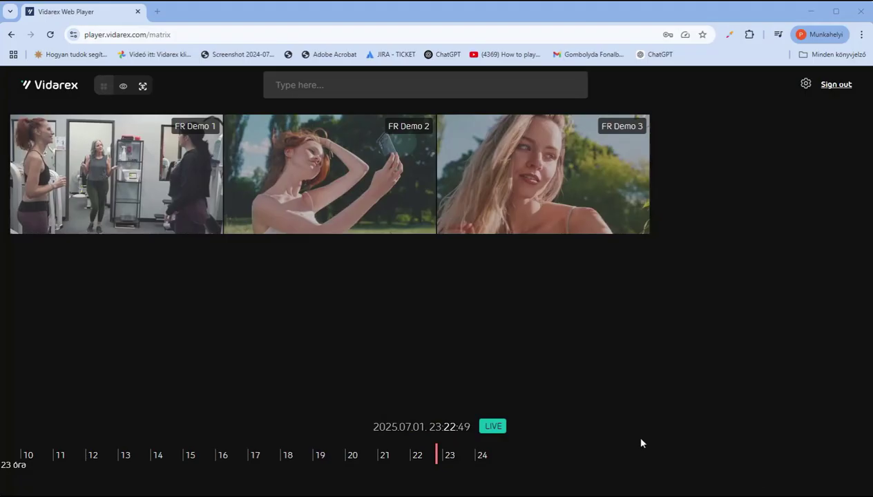
# - Open the 2x2 control grid showing four camera feeds
pyautogui.click(124, 87)
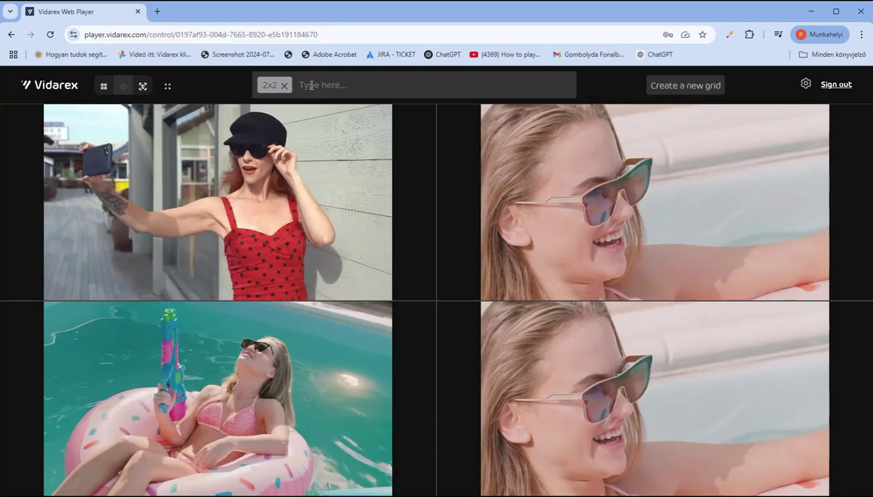
# - Switch the camera grid to the 5x4 layout and return to the matrix page
pyautogui.click(304, 85)
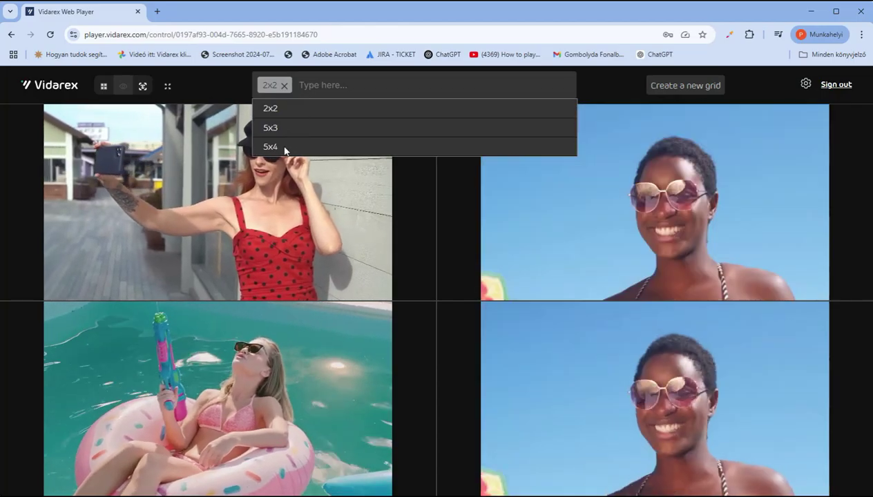
pyautogui.click(270, 147)
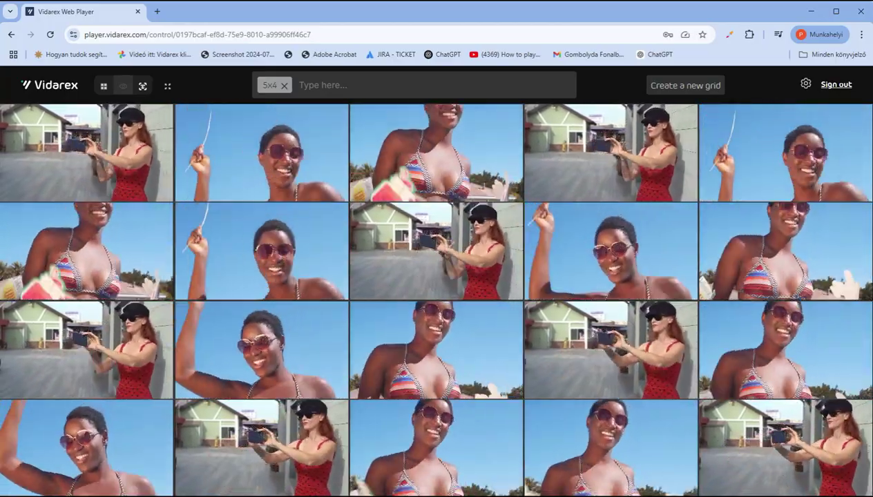
pyautogui.hotkey('ctrl', 'shift', 'Escape')
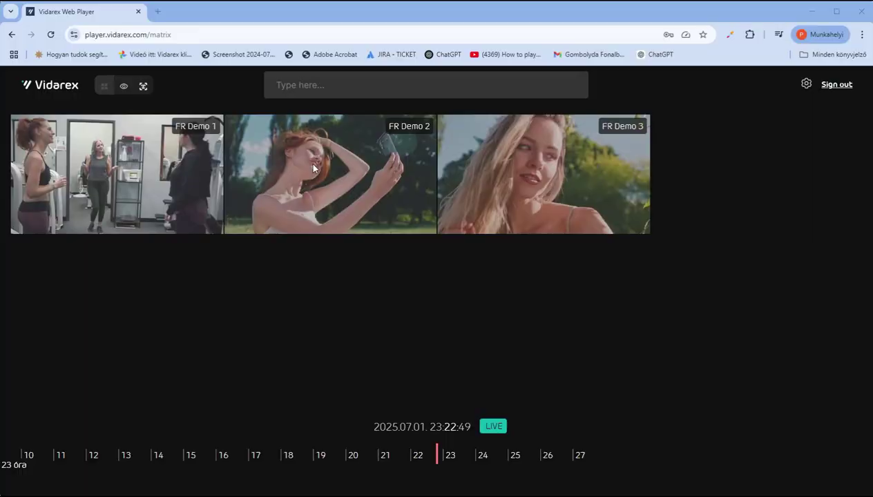
# - Open FR Demo 2, pause the footage, and start generating a video link
pyautogui.click(313, 164)
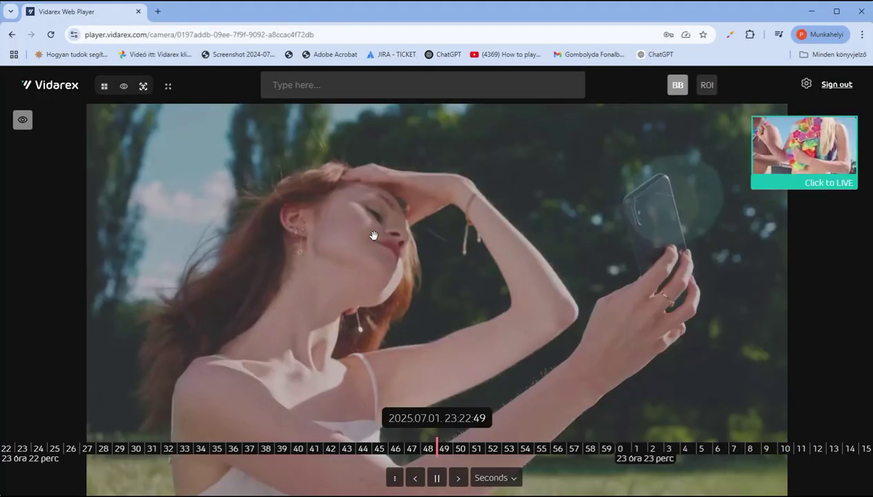
pyautogui.click(437, 478)
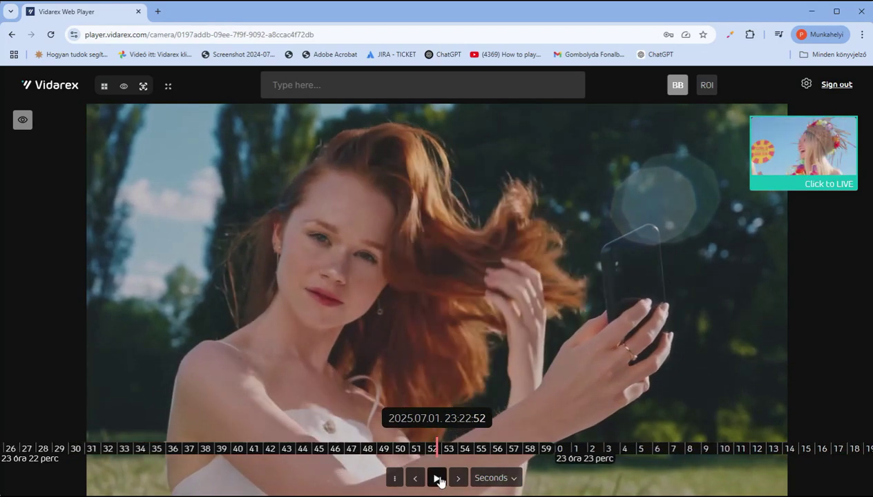
pyautogui.click(394, 478)
pyautogui.click(406, 450)
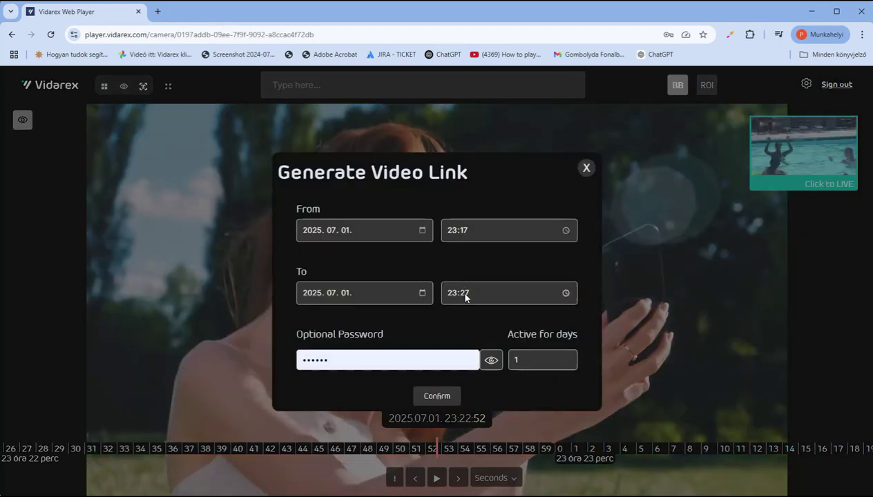
# - Set a link password and 2 active days, generate the link, and copy it
pyautogui.click(335, 361)
pyautogui.press('BackSpace')
pyautogui.press('BackSpace')
pyautogui.press('BackSpace')
pyautogui.press('BackSpace')
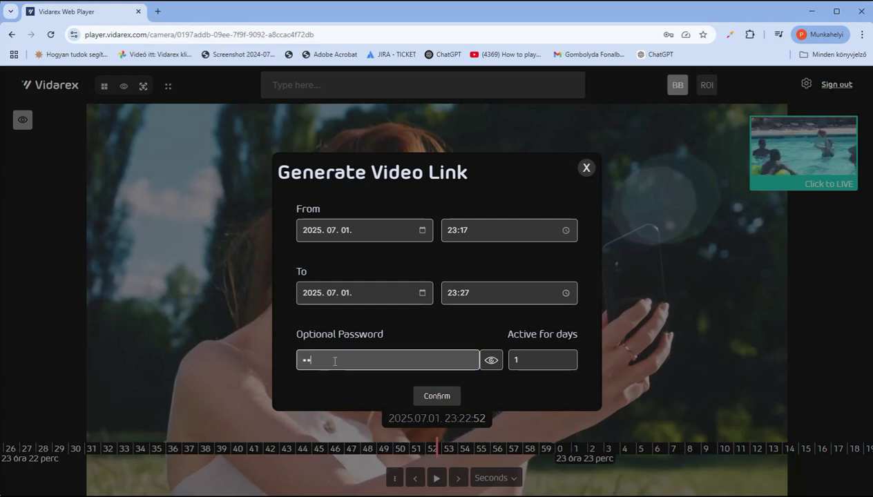
pyautogui.write('1')
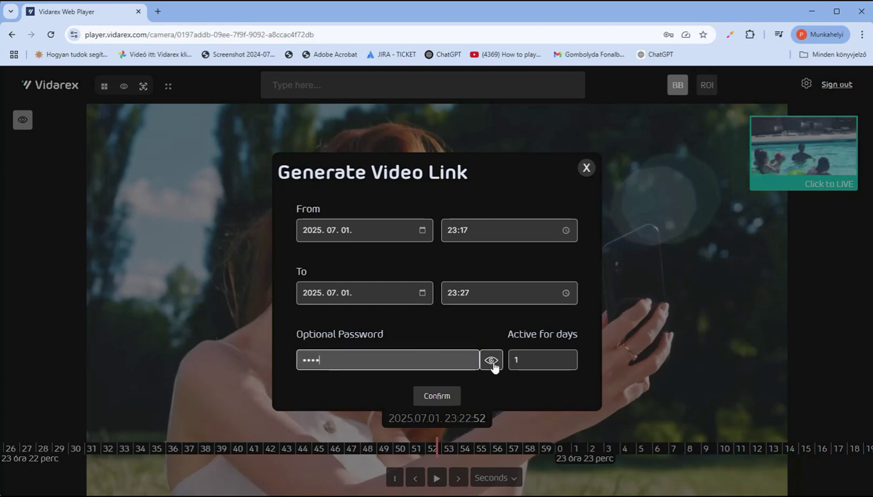
pyautogui.click(491, 361)
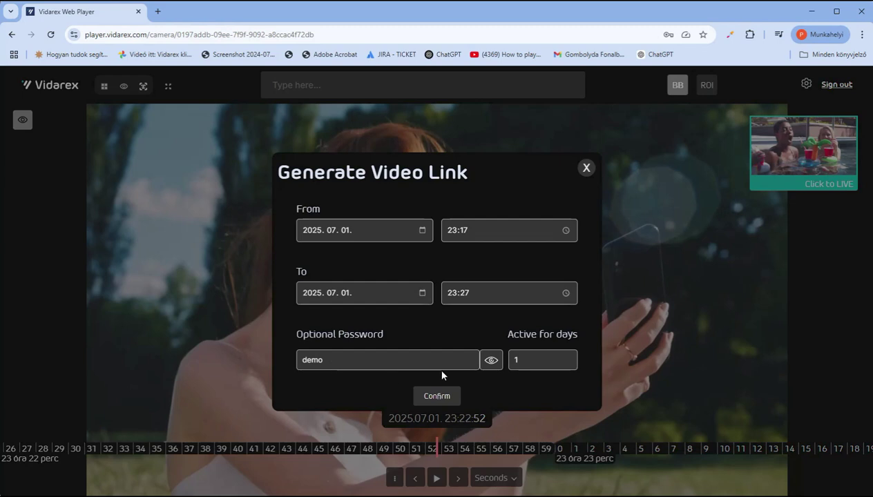
pyautogui.doubleClick(513, 360)
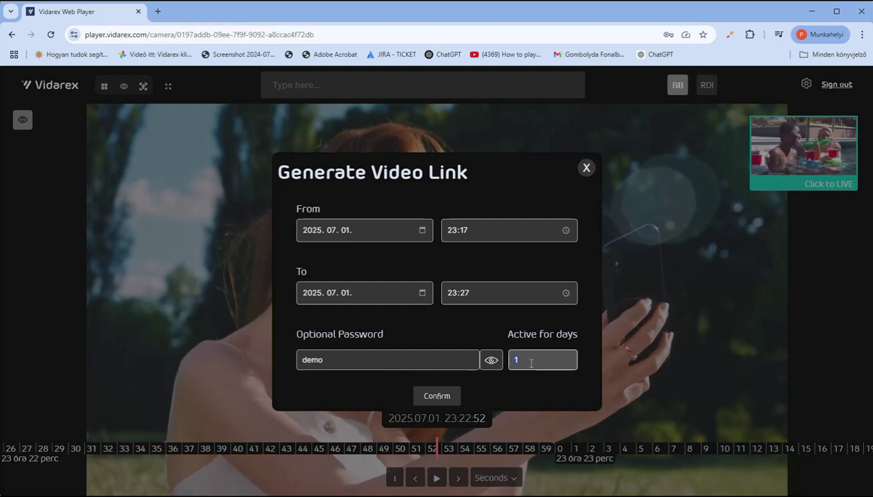
pyautogui.click(435, 395)
pyautogui.click(566, 297)
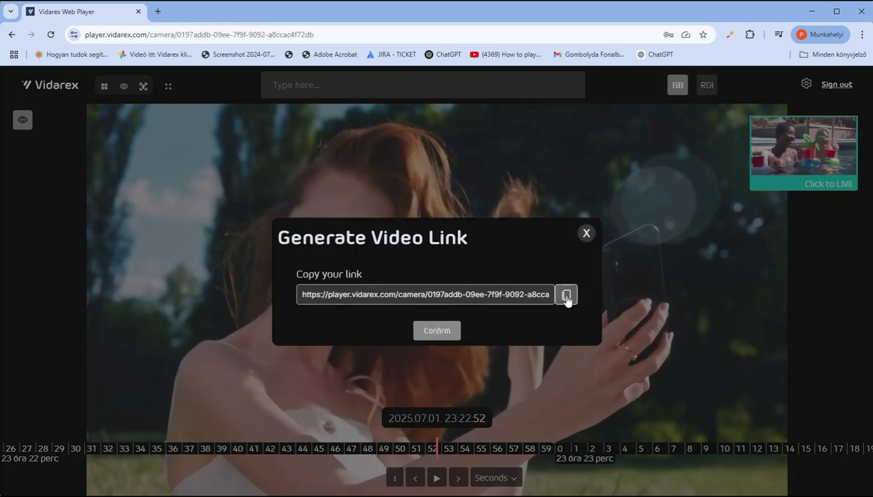
pyautogui.click(586, 233)
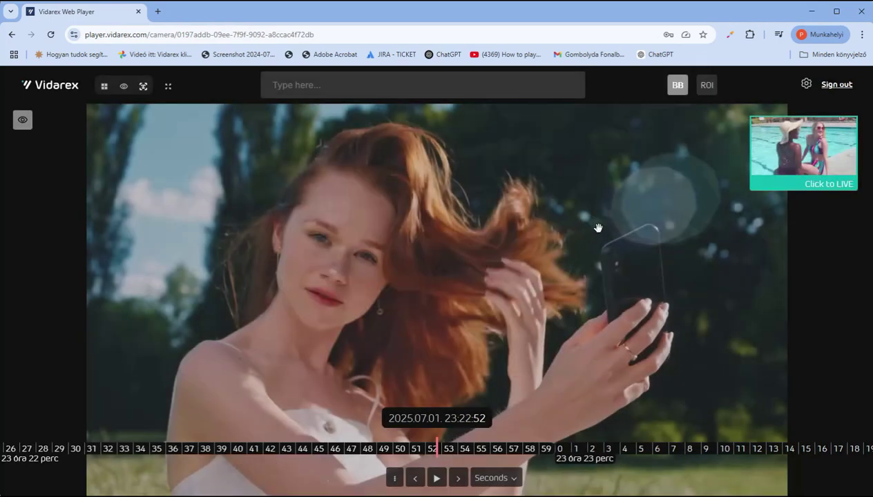
pyautogui.click(862, 33)
# - Load the copied link in an incognito window and unlock it with the link password
pyautogui.click(773, 88)
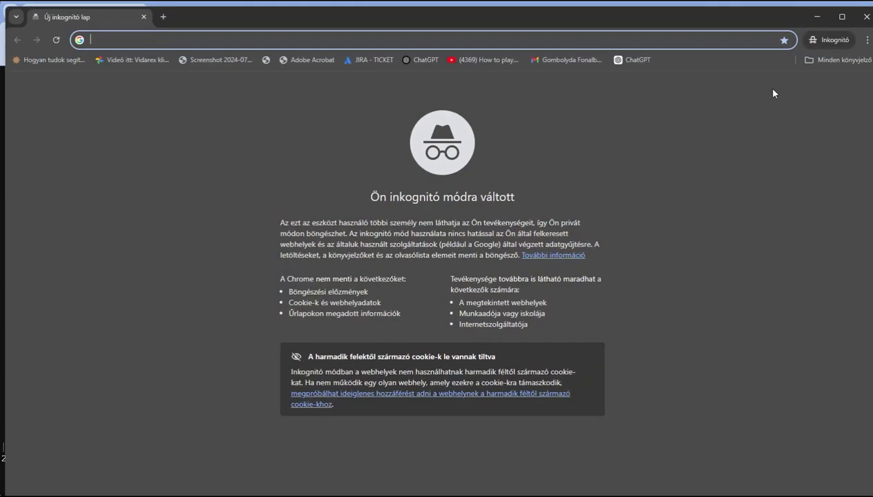
pyautogui.hotkey('ctrl', 'v')
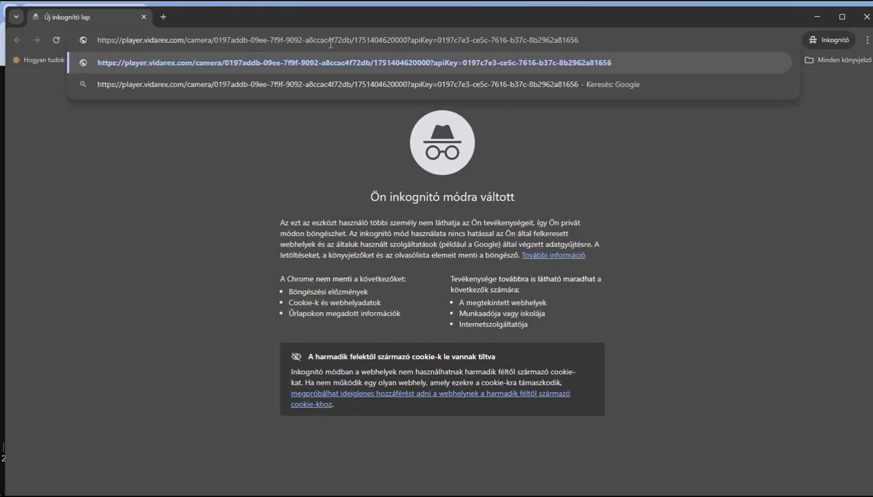
pyautogui.press('Return')
pyautogui.click(628, 243)
pyautogui.write('demo')
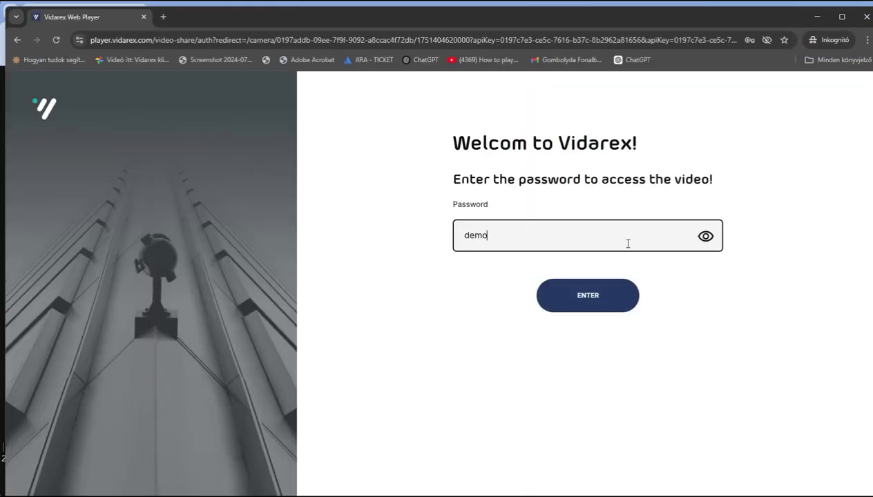
pyautogui.click(580, 294)
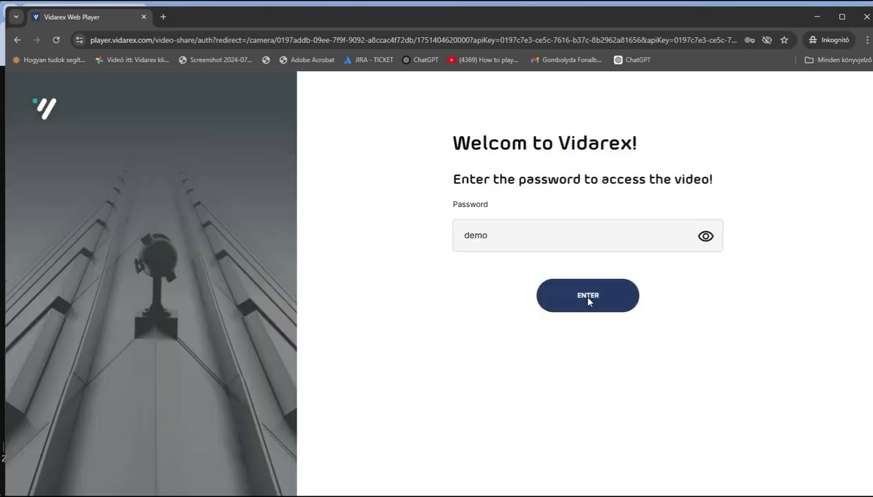